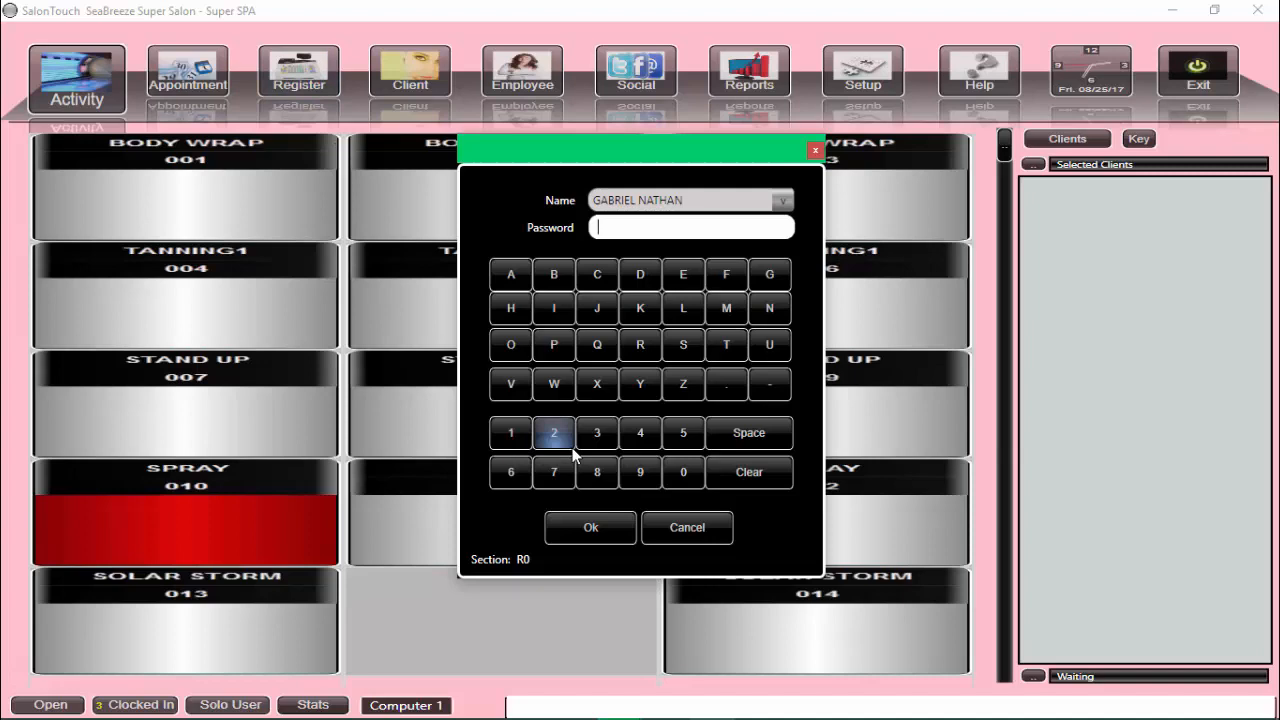
Step: Sign in to SalonTouch with the staff password
type("•••")
key("Return")
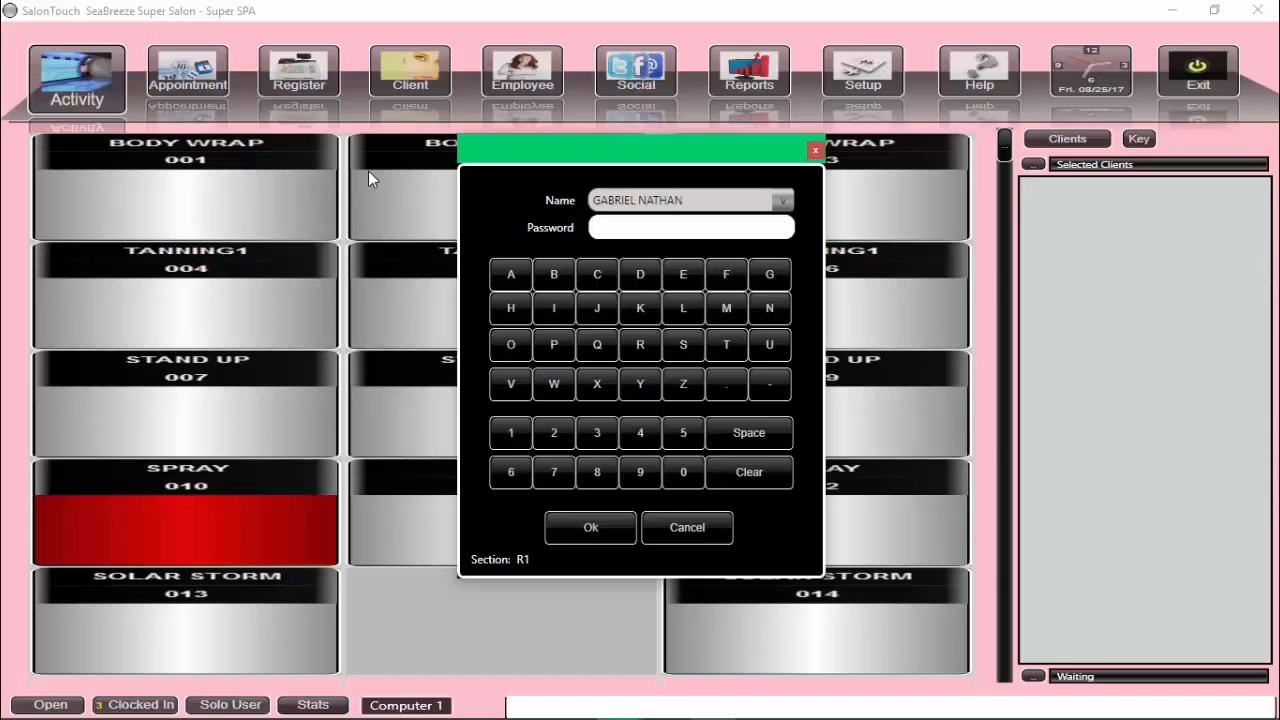
Step: Re-enter the staff password at the login prompt
type("****")
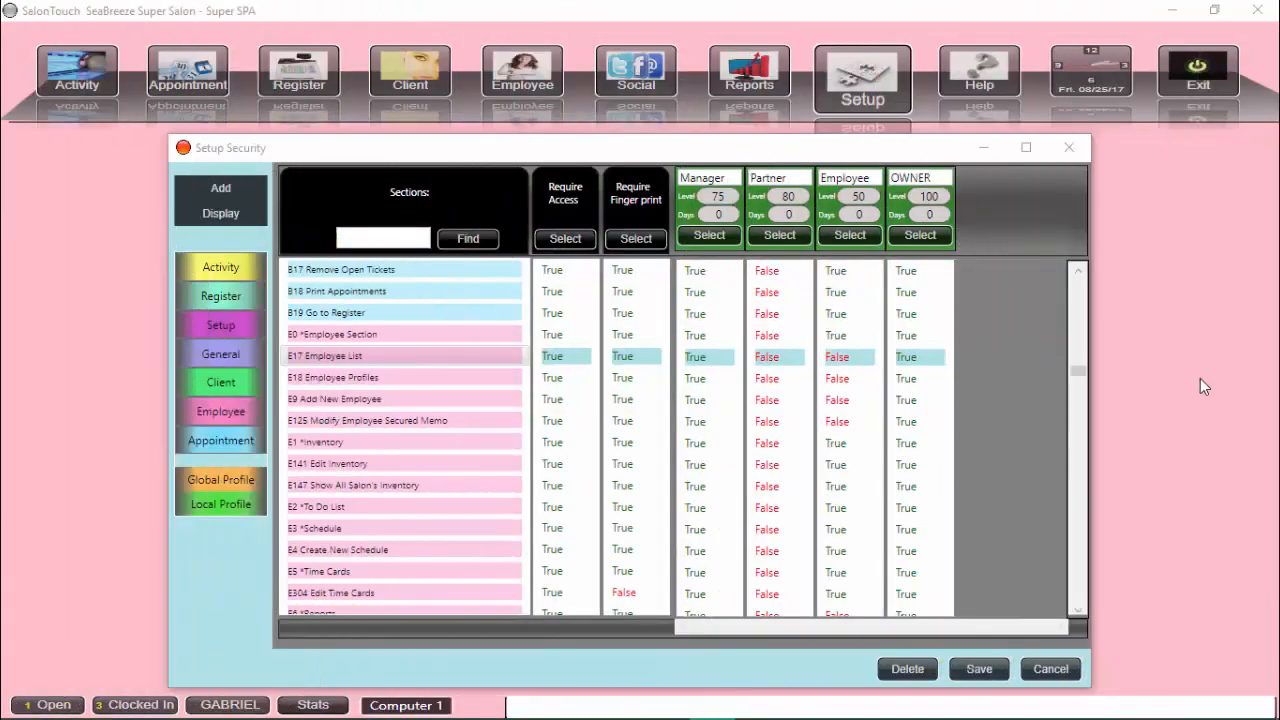
Step: Add a new security profile using the 'Create a Blank Security Profile.' template
left_click(221, 190)
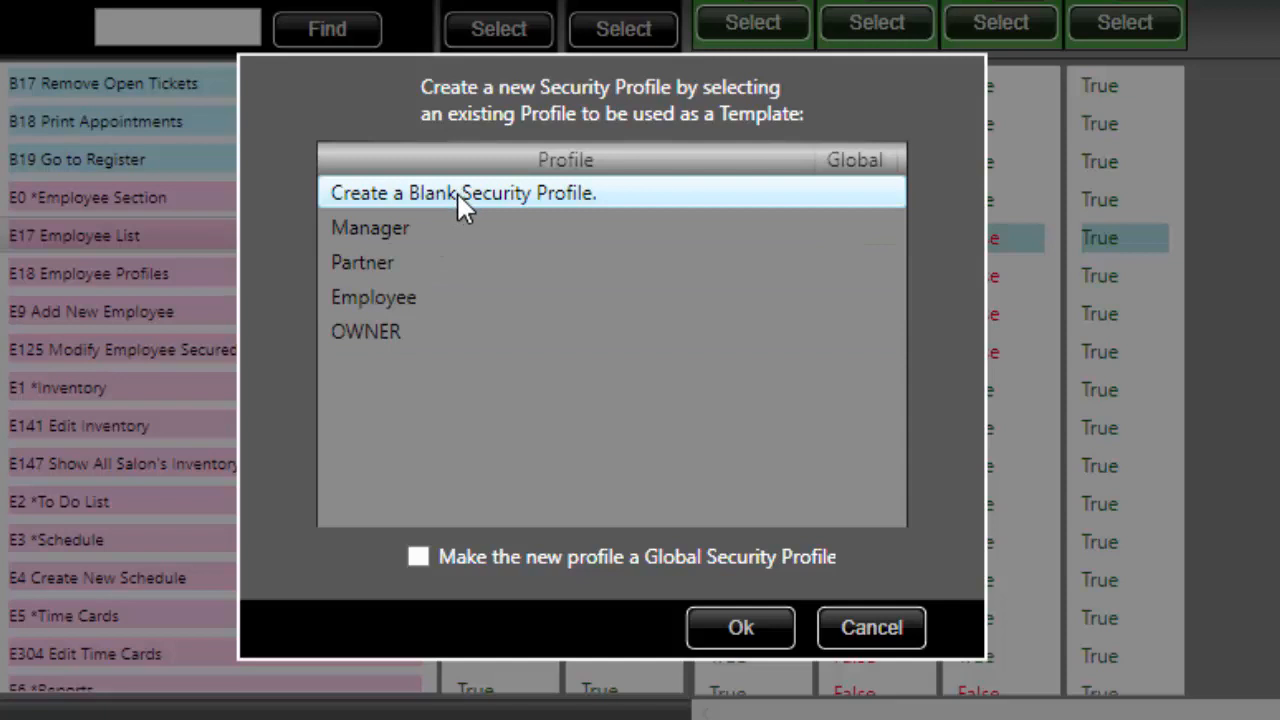
left_click(741, 628)
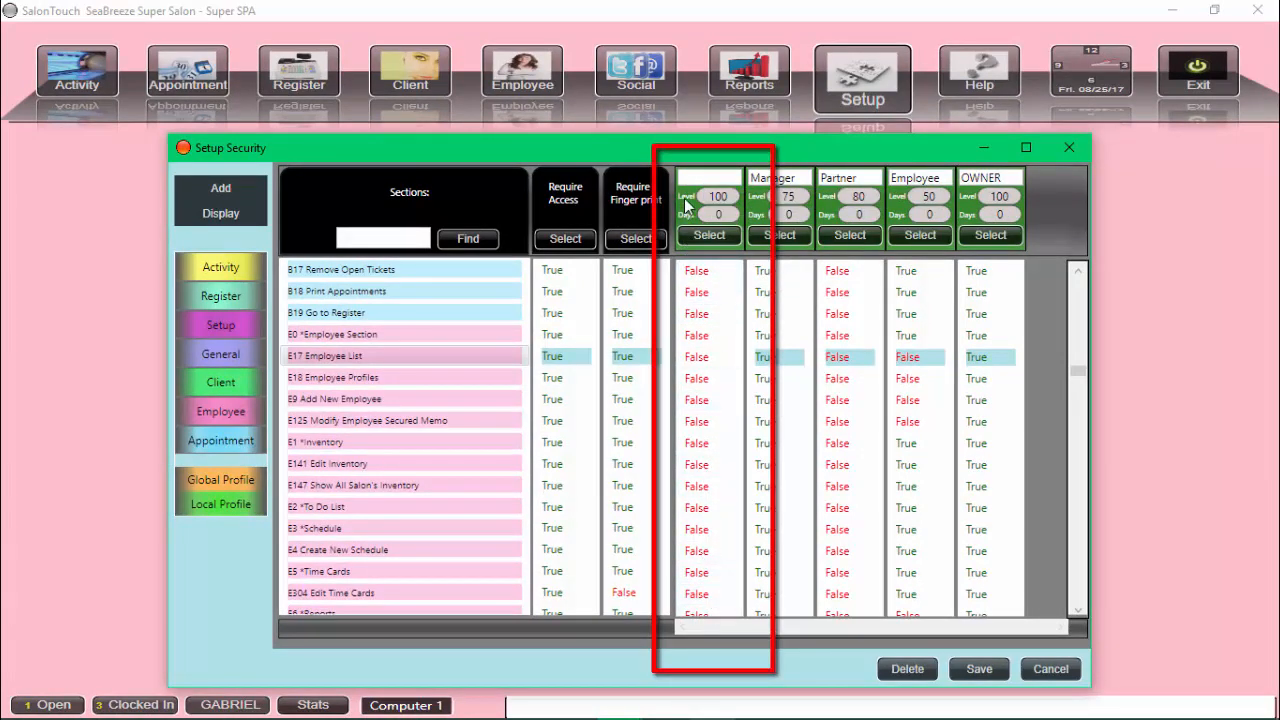
Step: Name the new profile 'Associate' and replace its level 100 with 25
left_click(699, 177)
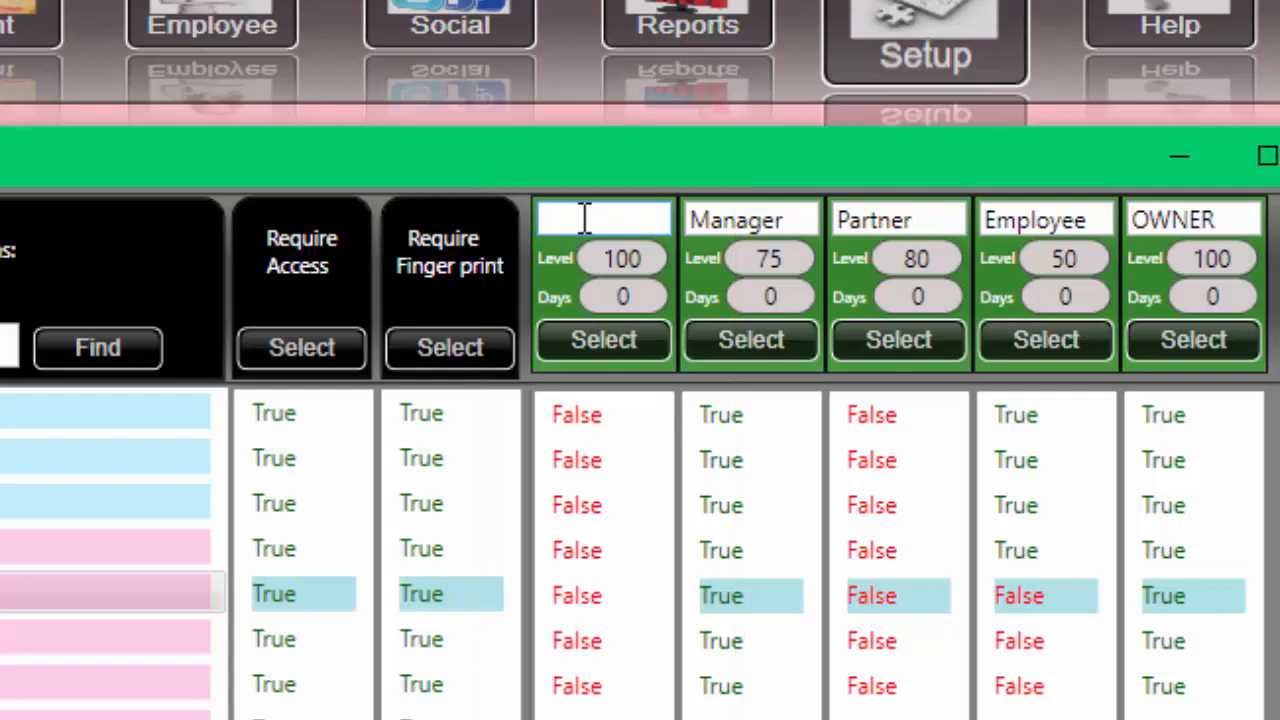
type("Associate")
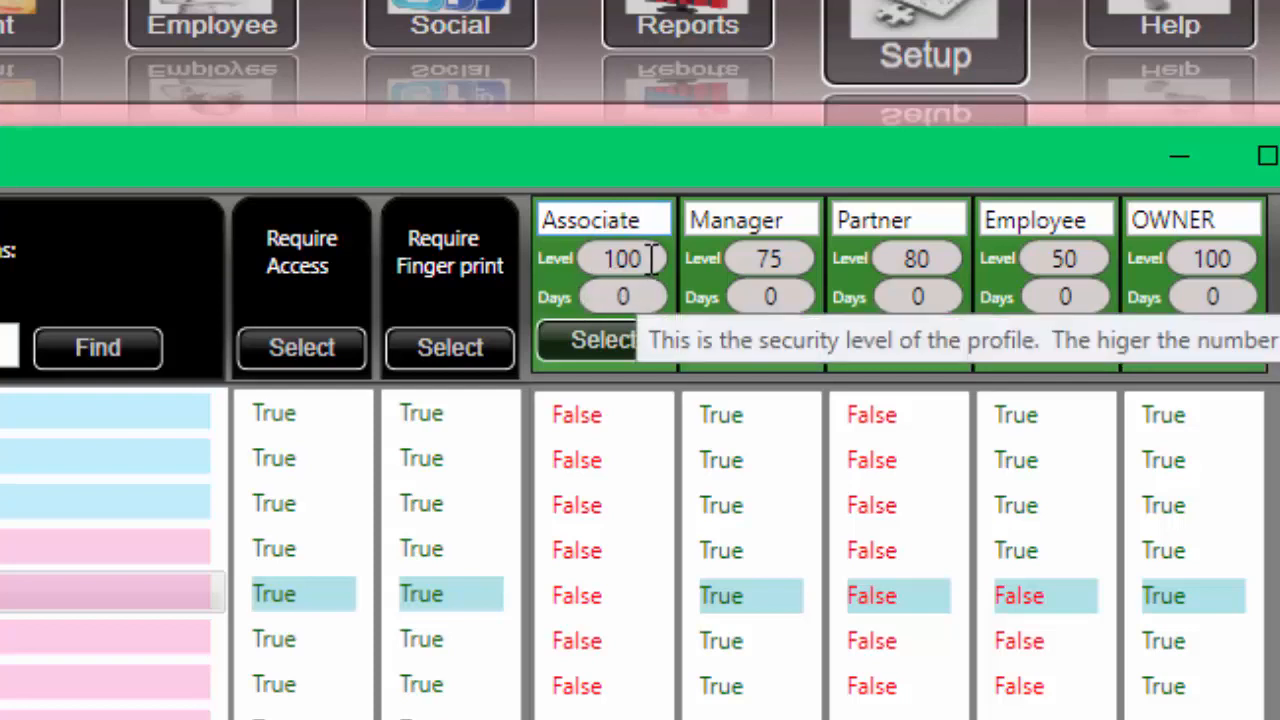
left_click_drag(648, 258, 583, 268)
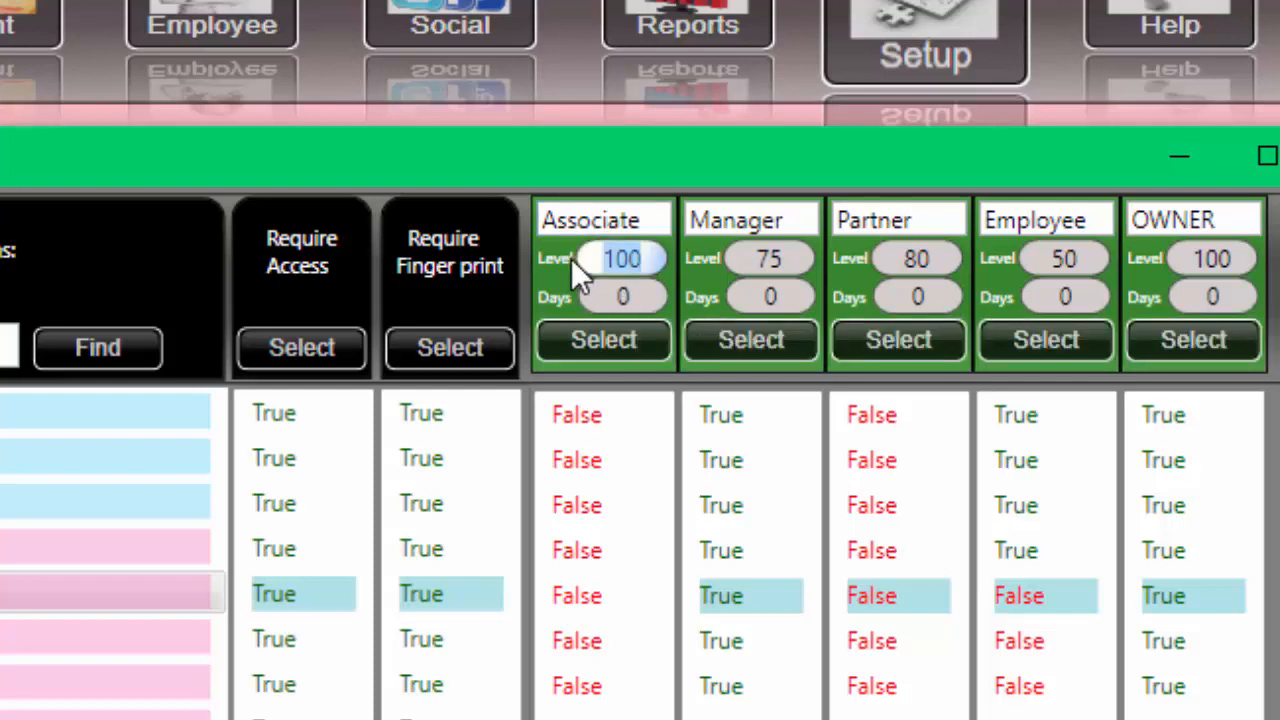
type("25")
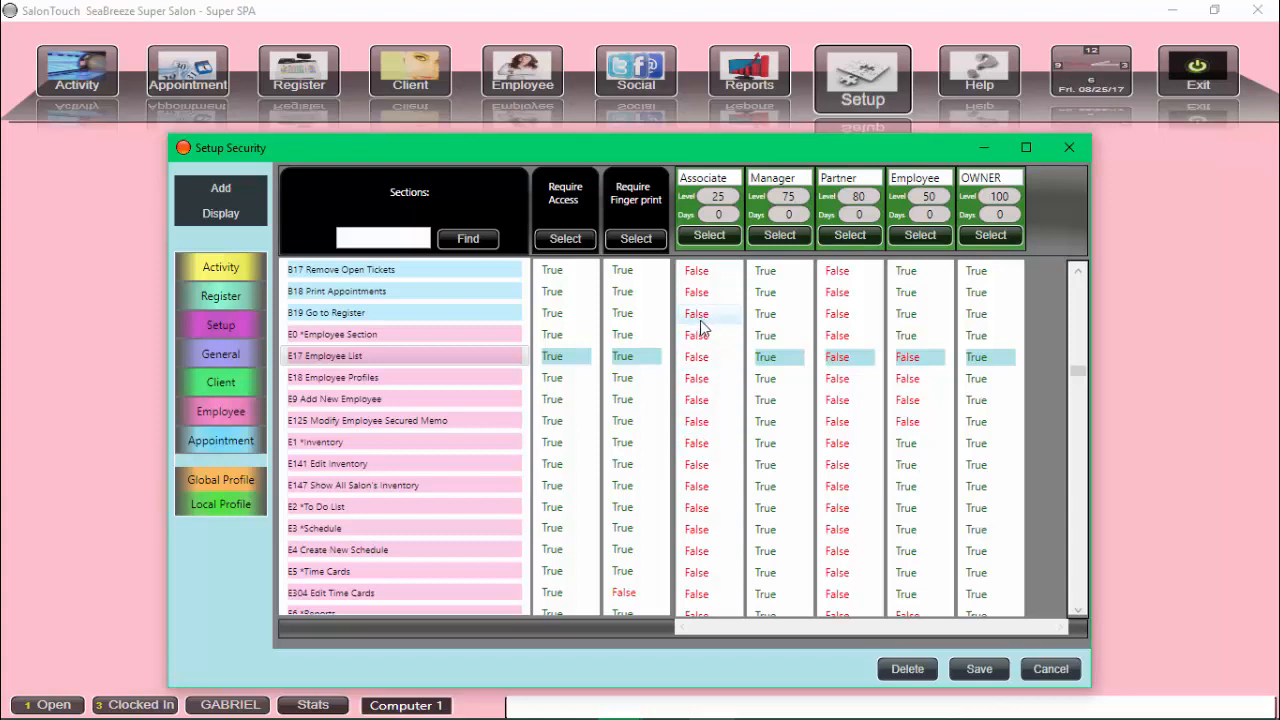
Step: Toggle Associate's B19, E0 and E17 permissions on, then back off
left_click(700, 318)
left_click(701, 338)
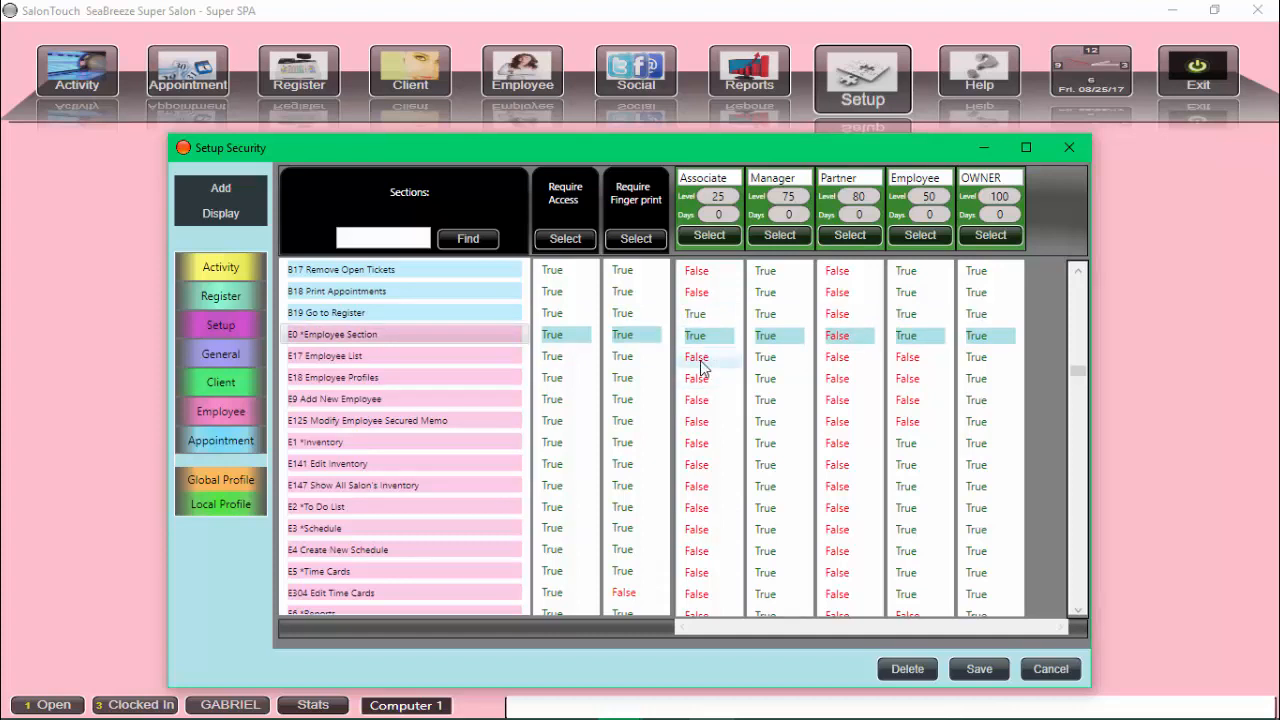
left_click(701, 359)
left_click(700, 316)
left_click(700, 337)
left_click(699, 359)
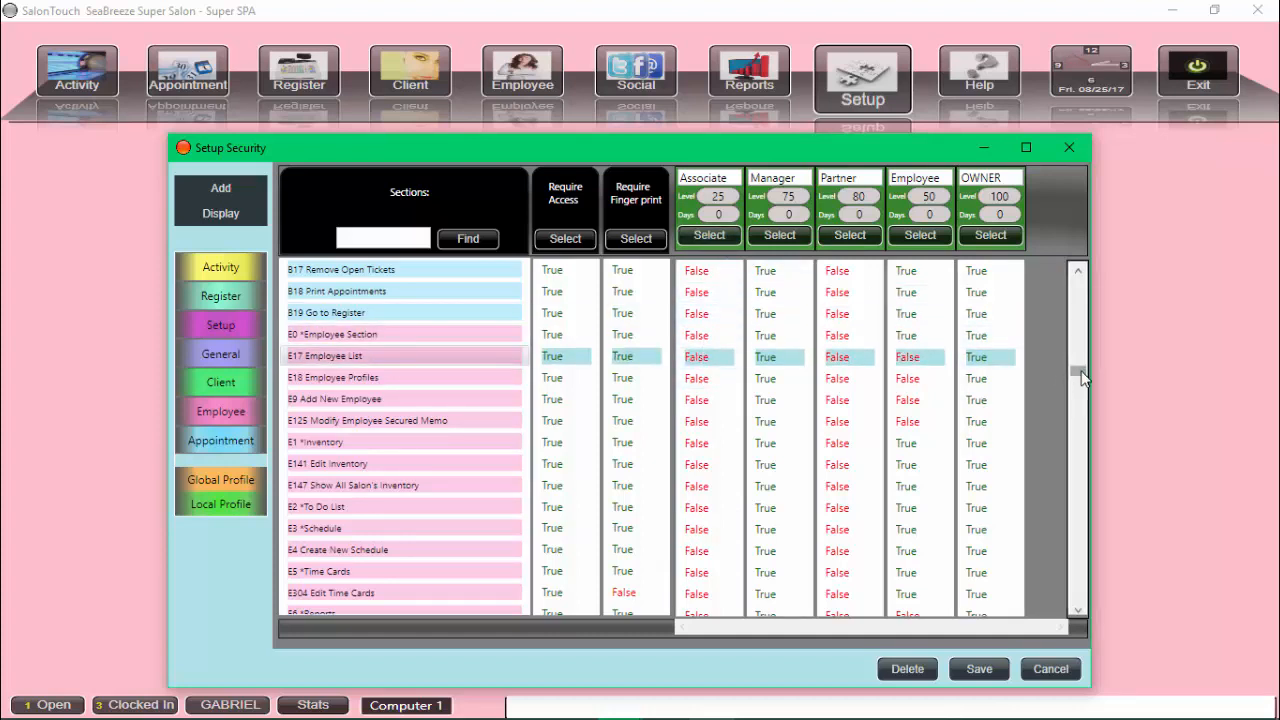
Step: Grant Associate every General and Register section permission
left_click_drag(1080, 375, 1080, 282)
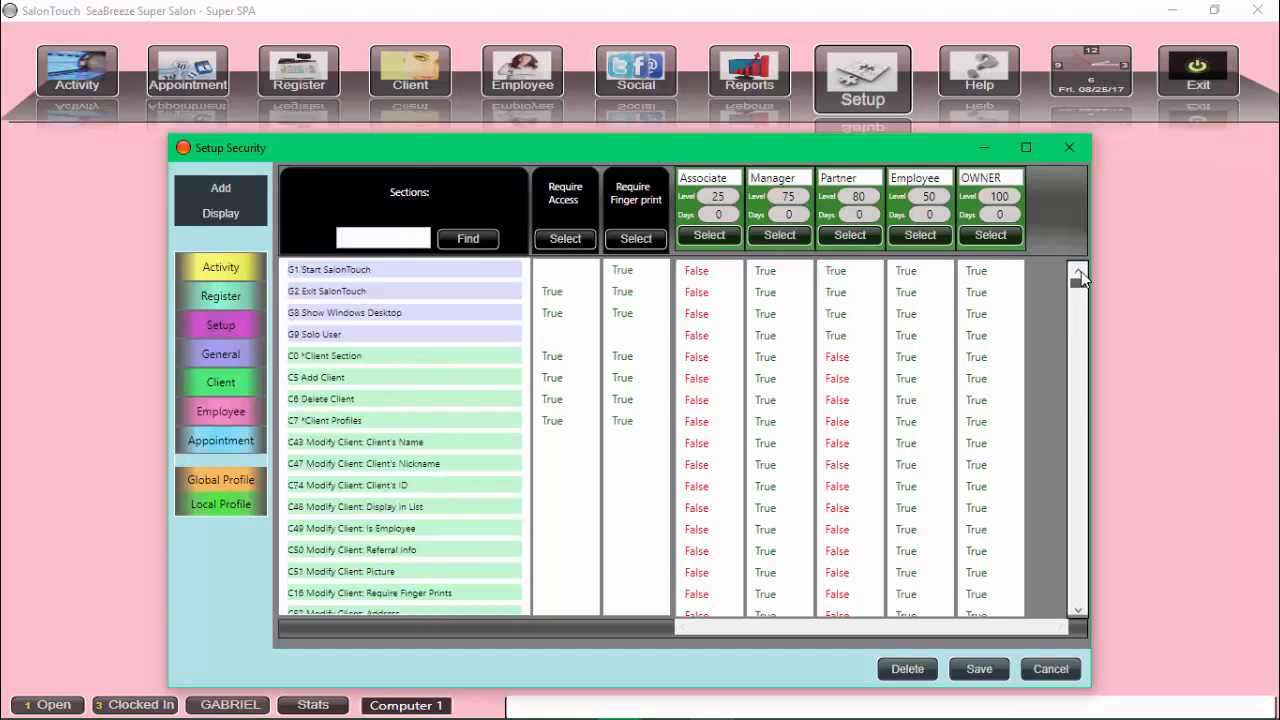
left_click(703, 236)
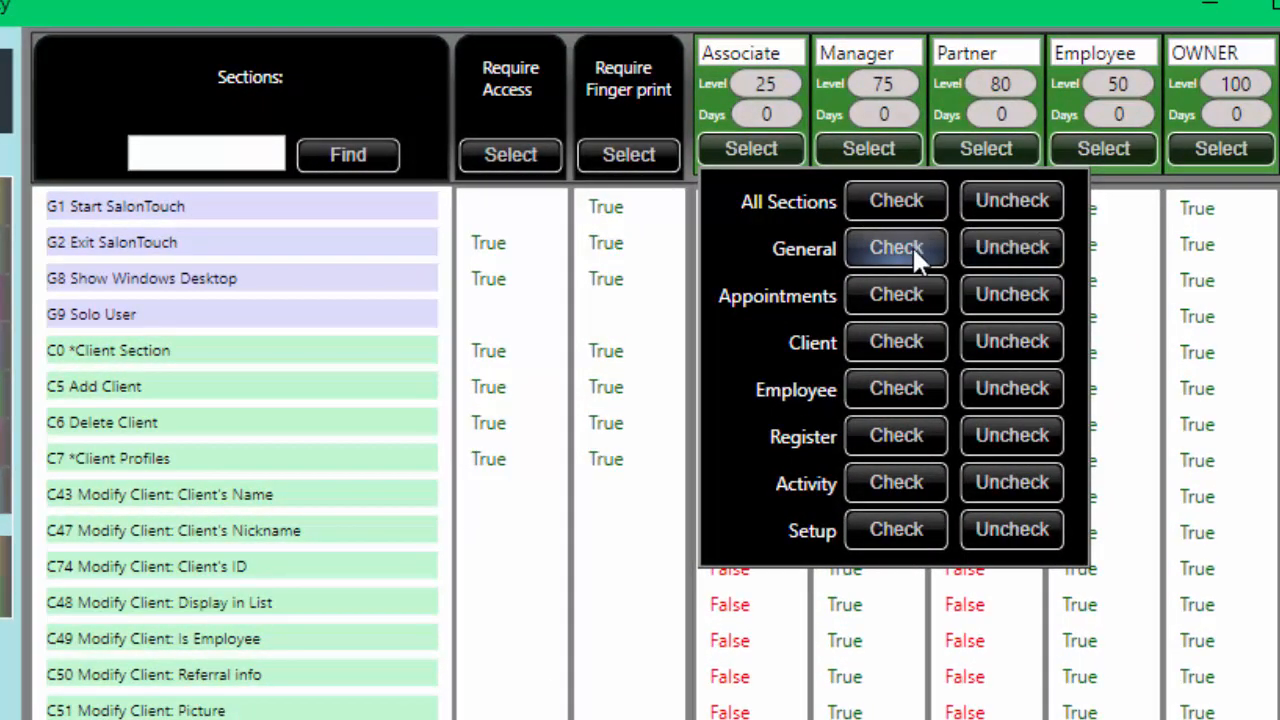
left_click(909, 247)
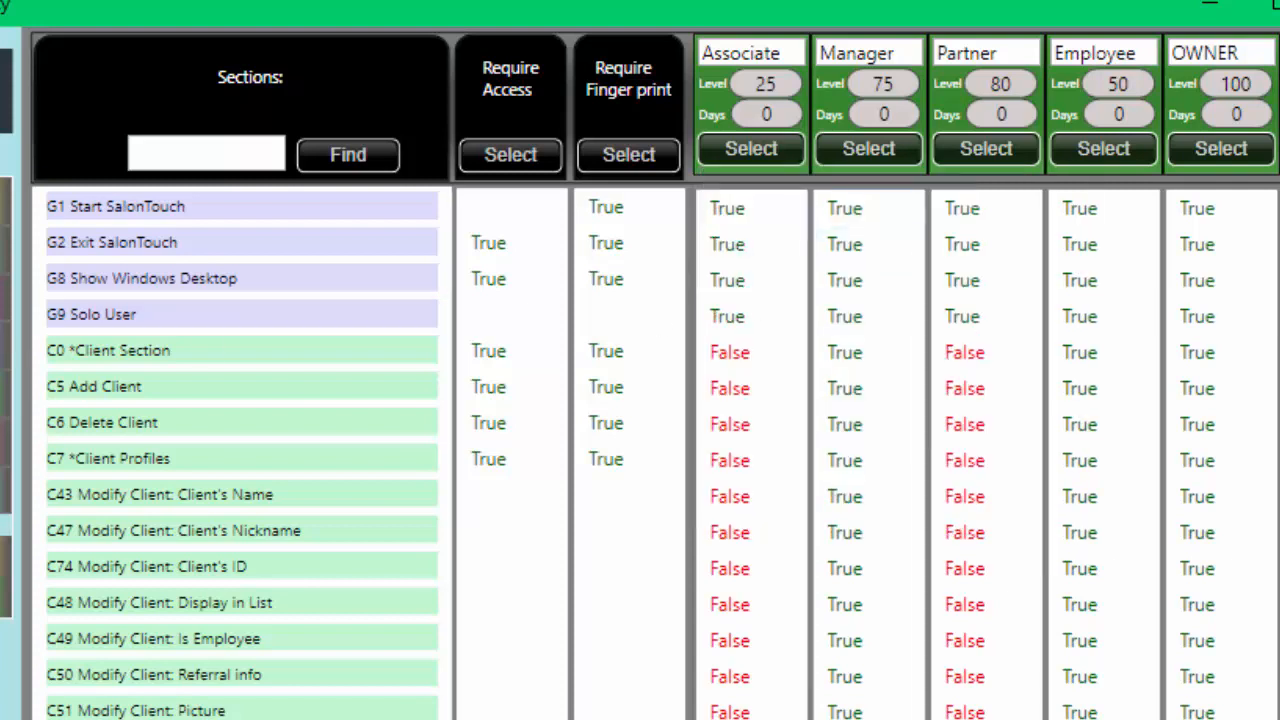
left_click(748, 150)
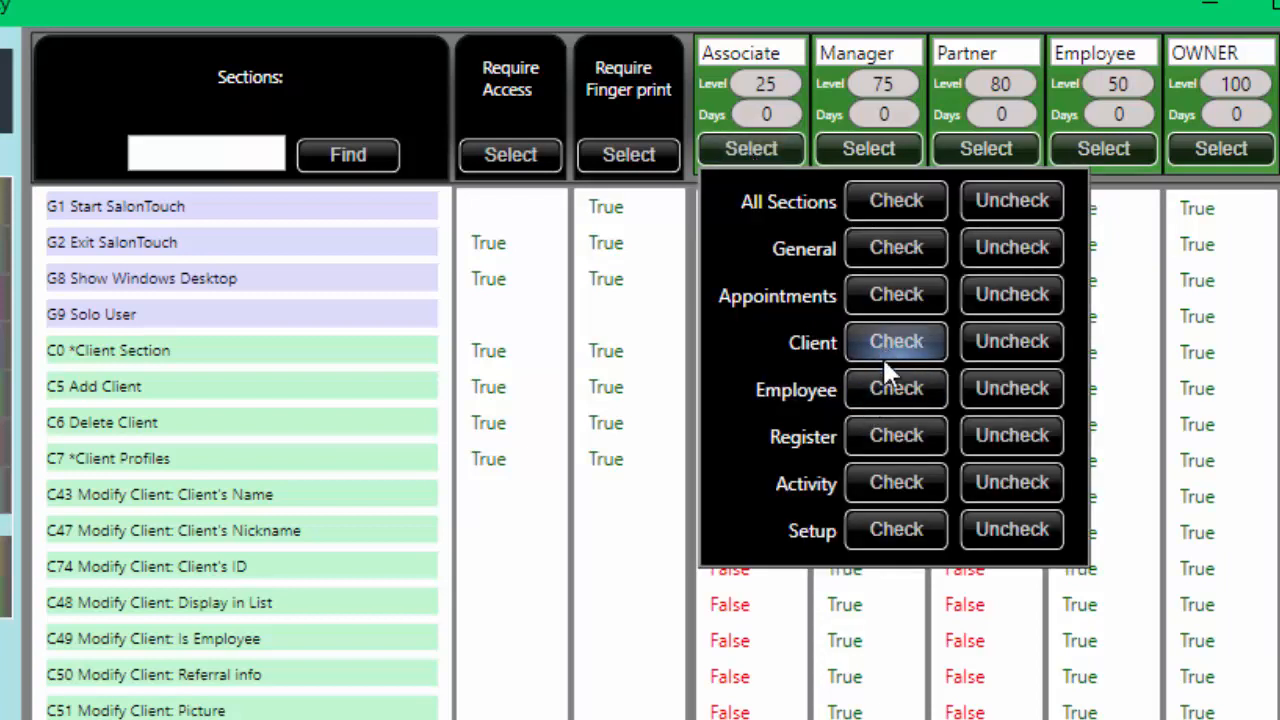
left_click(871, 434)
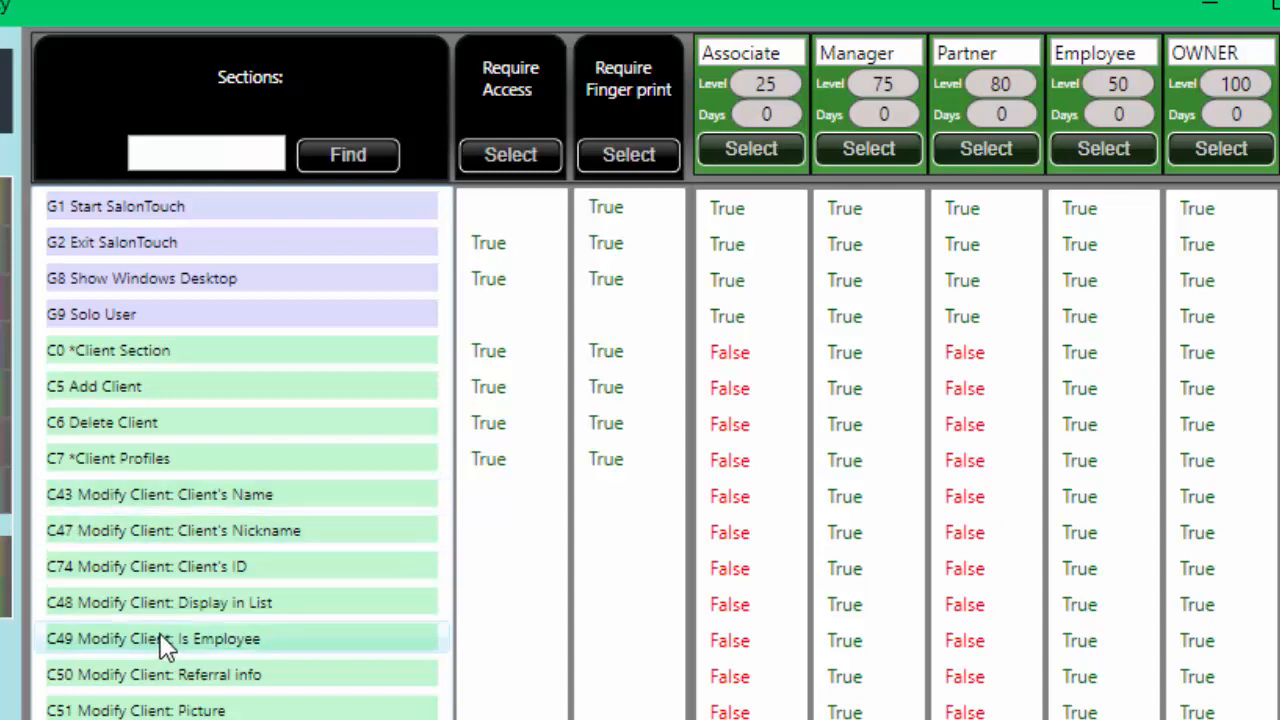
left_click(742, 653)
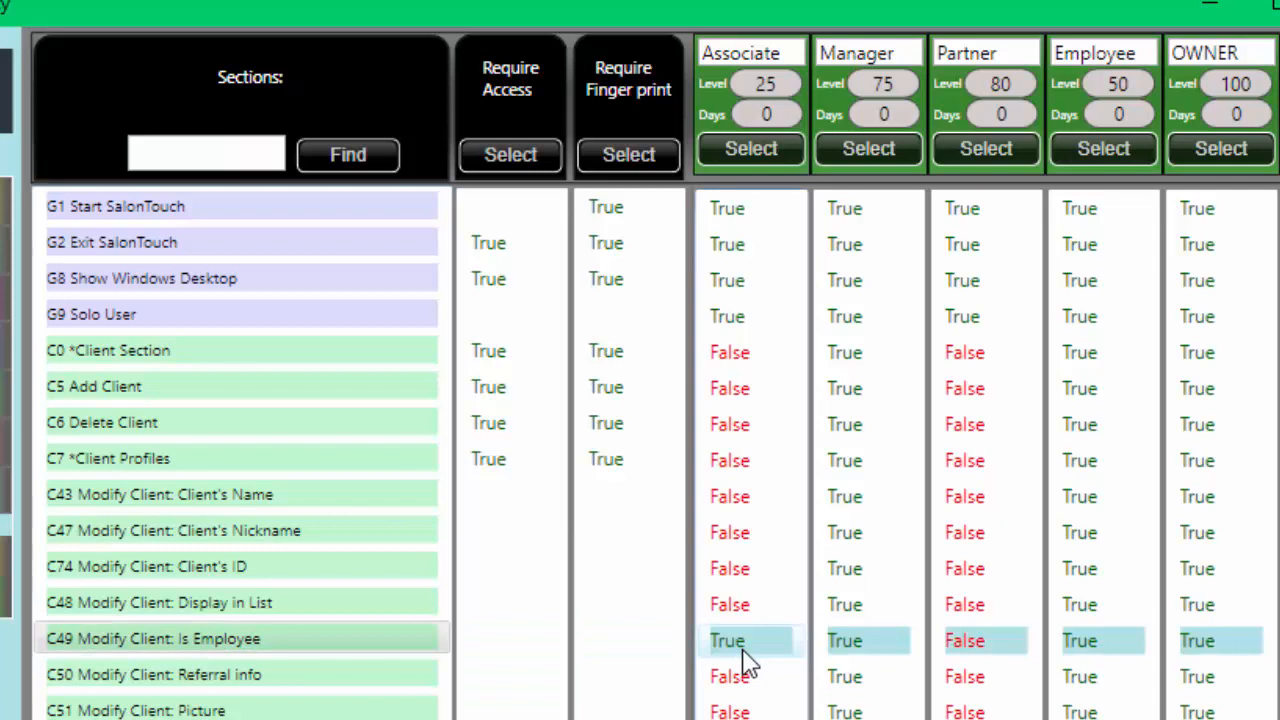
left_click(743, 645)
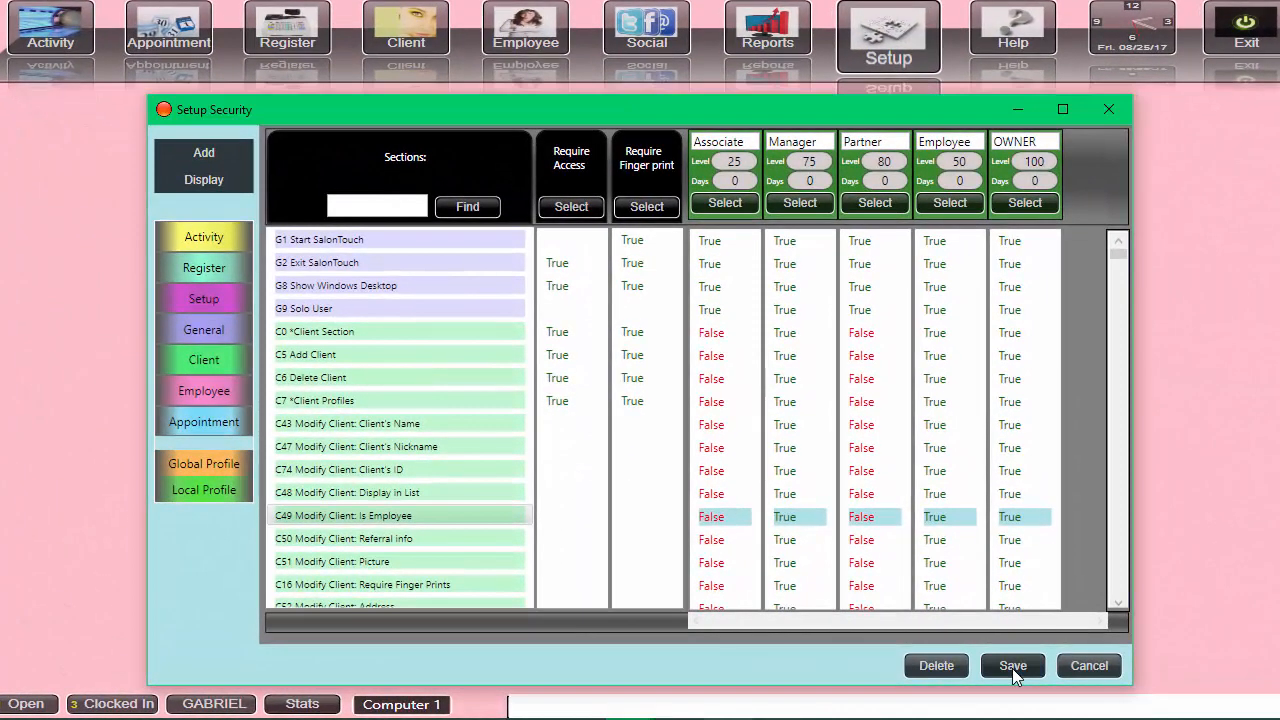
Step: Save the Associate security profile and bring up the setup and management options
left_click(1013, 668)
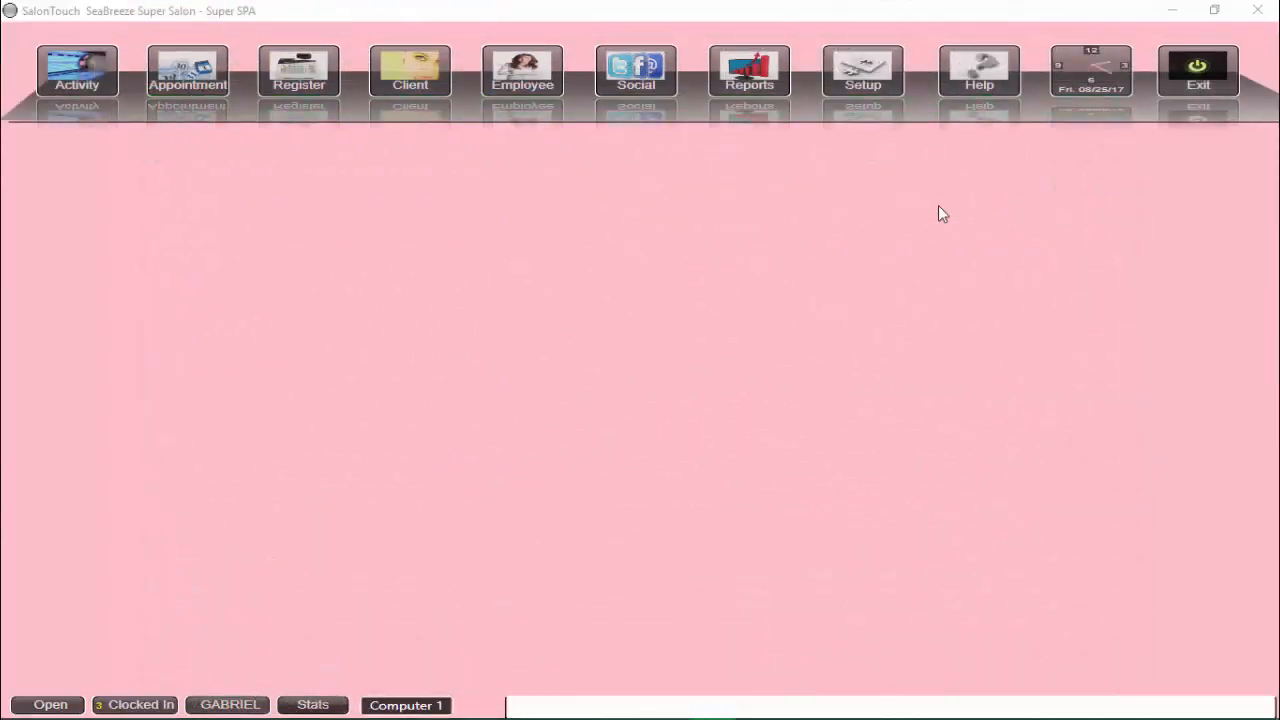
left_click(851, 78)
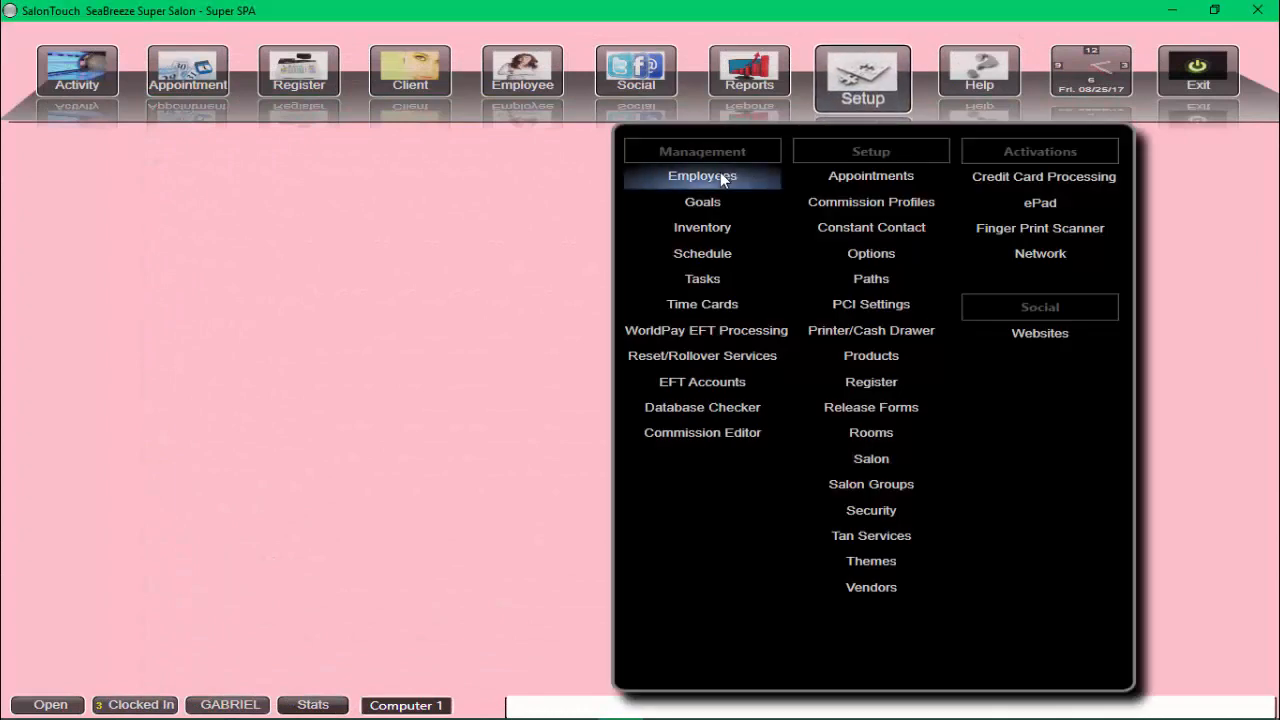
Step: Start a new employee record and enter the employee's first and last name
left_click(720, 175)
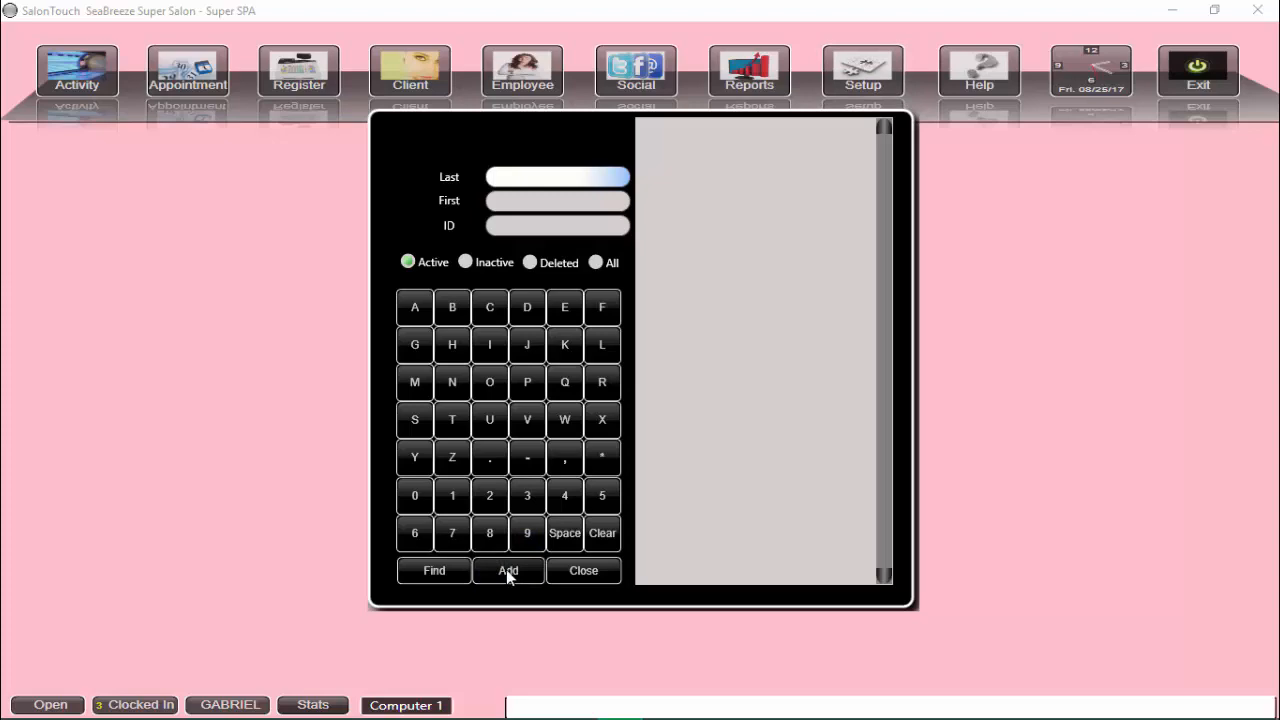
left_click(506, 569)
left_click(501, 108)
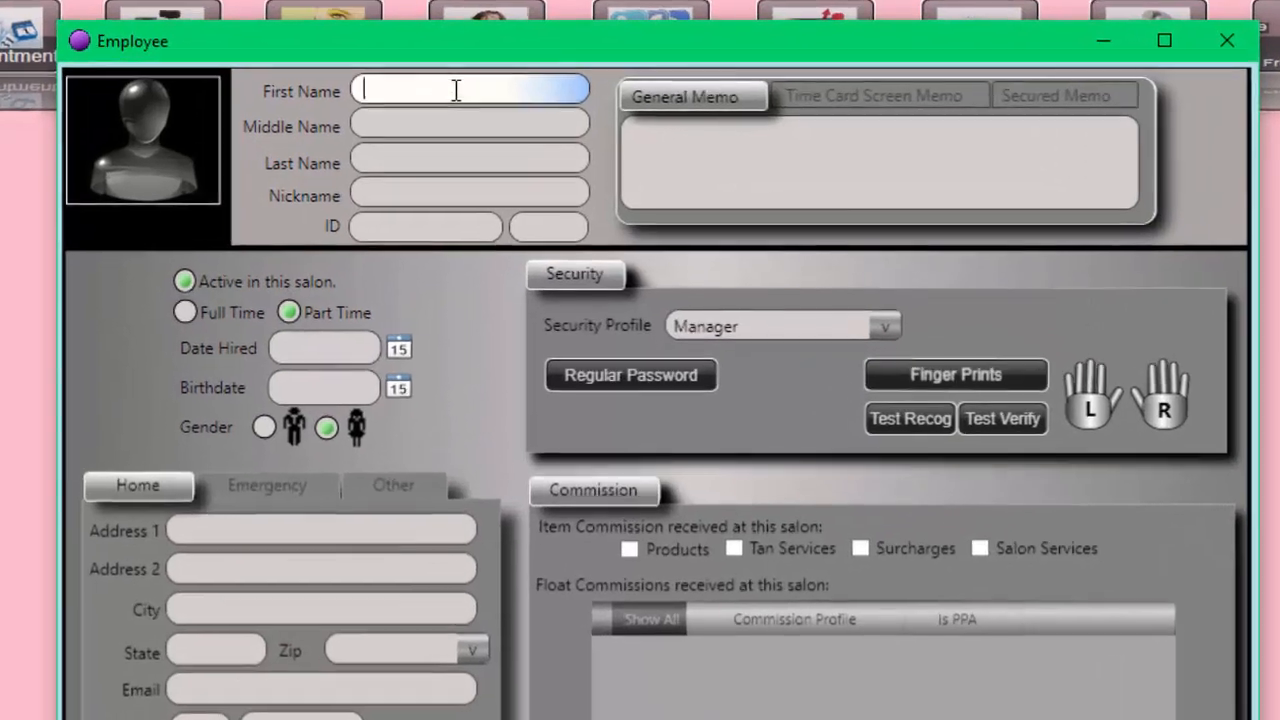
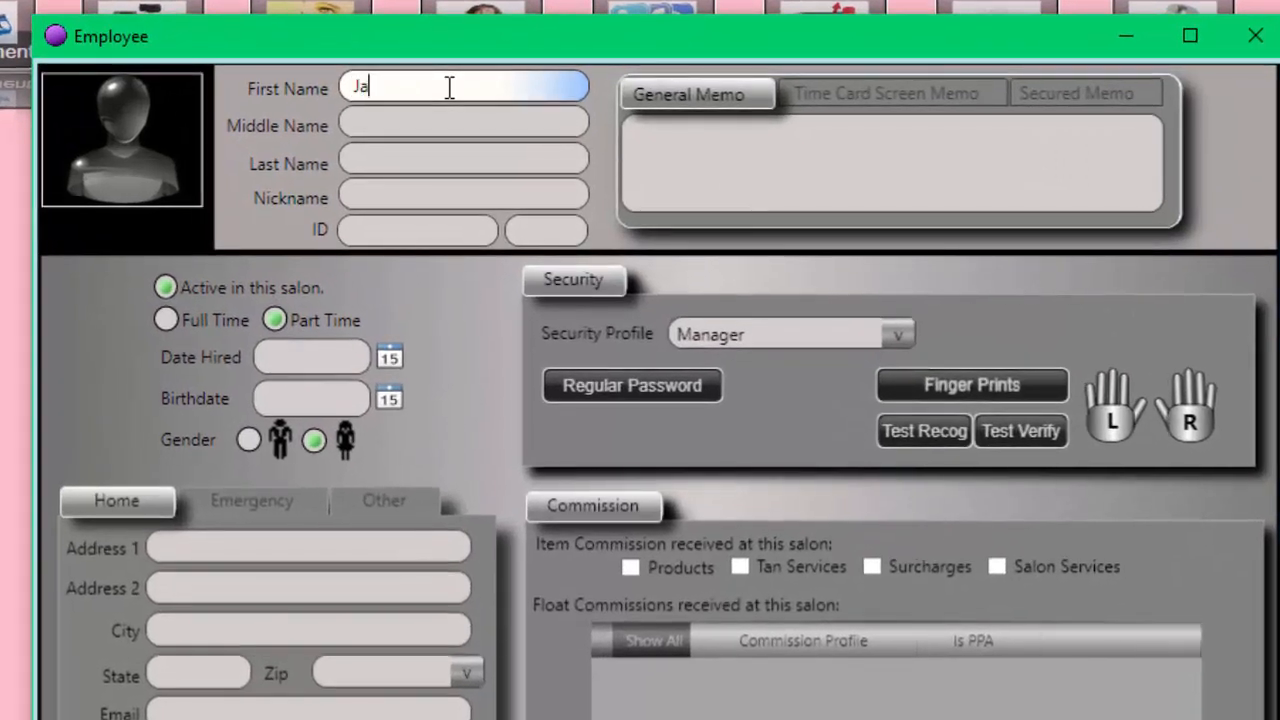
left_click(369, 161)
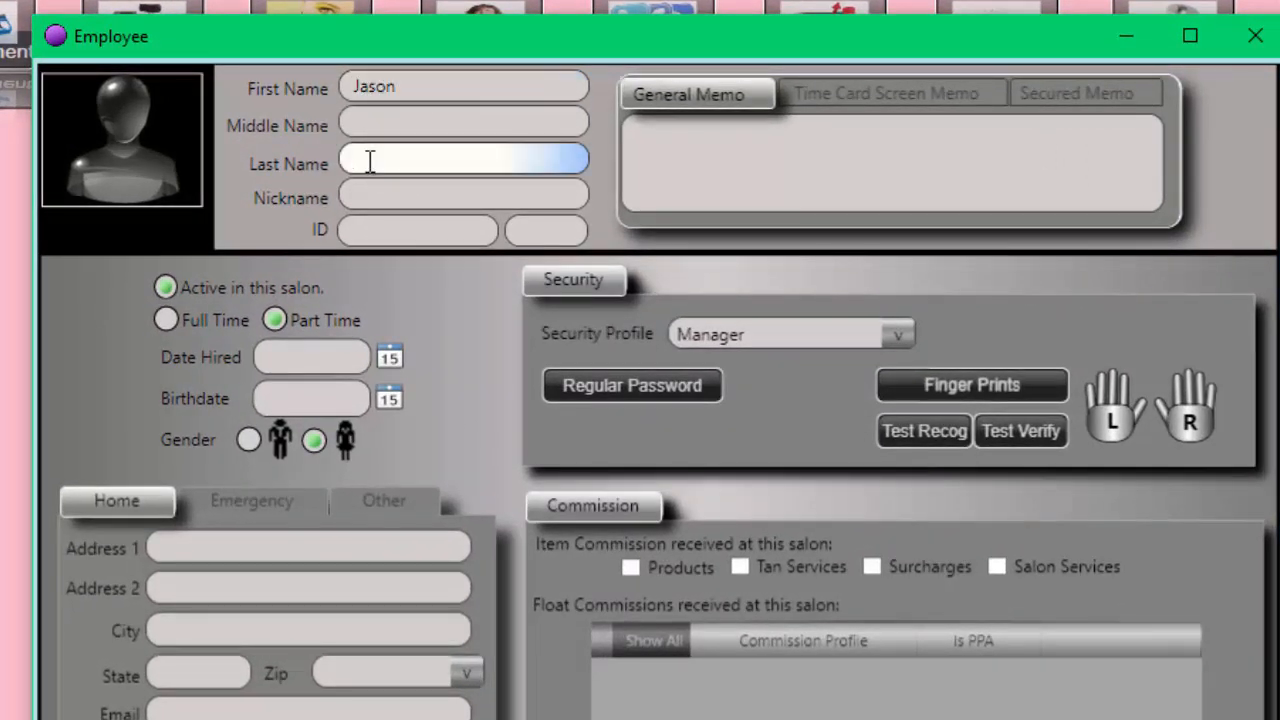
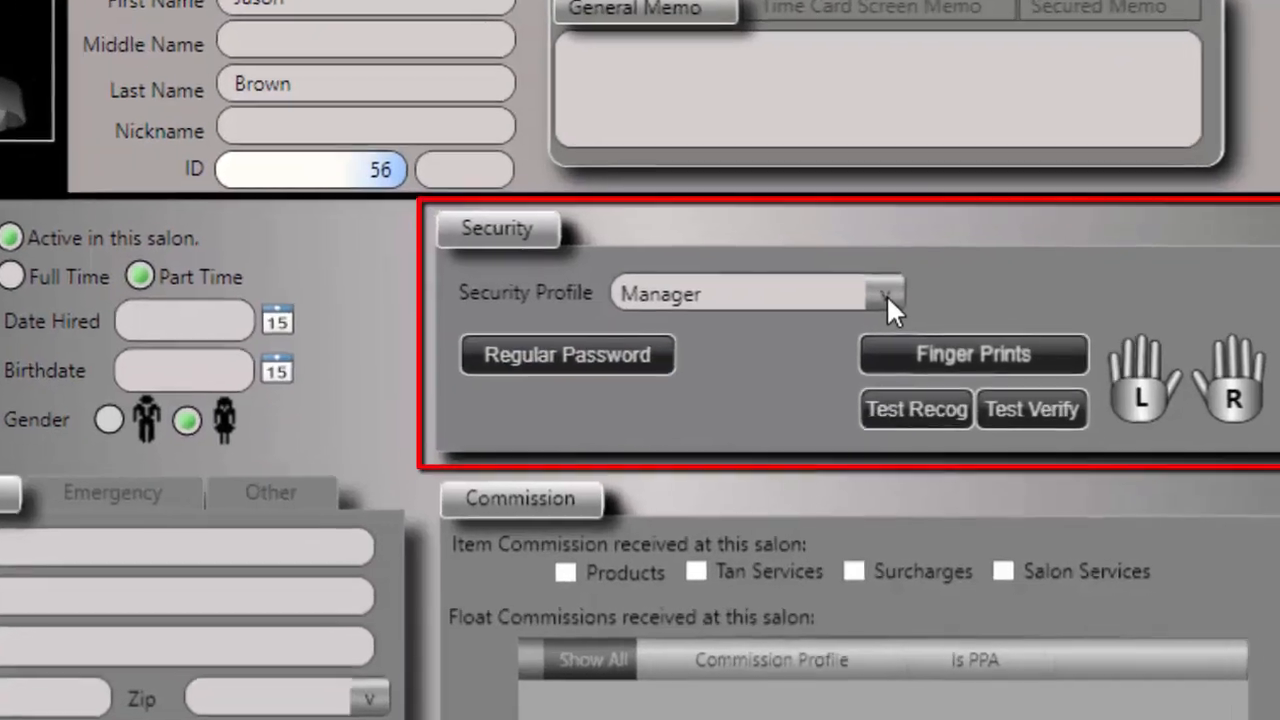
Step: Assign the Associate security profile to the new employee
left_click(899, 335)
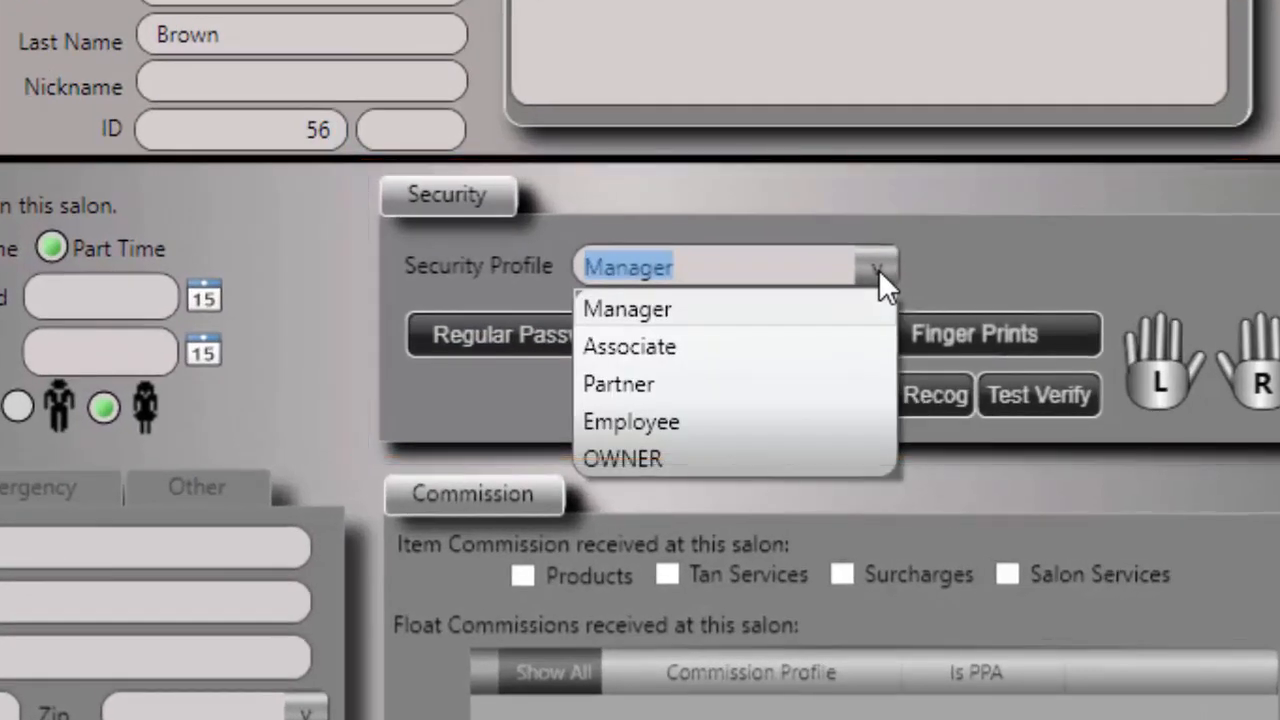
left_click(731, 348)
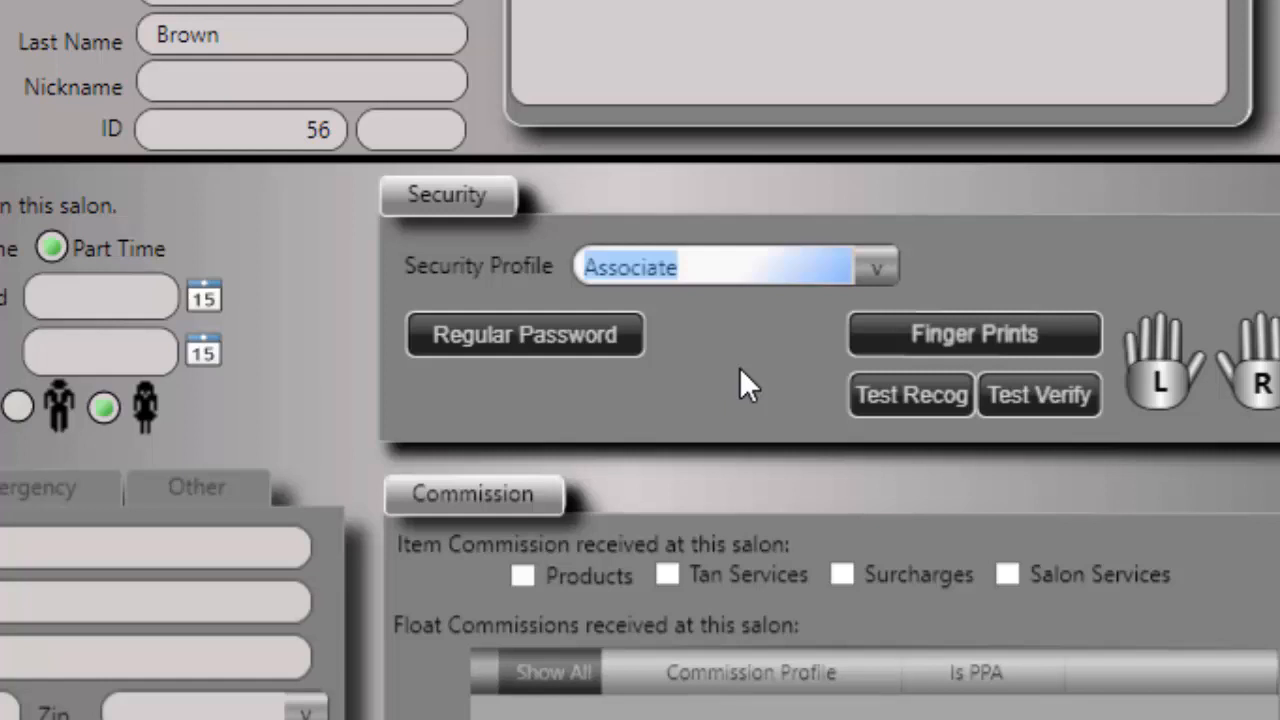
left_click(533, 335)
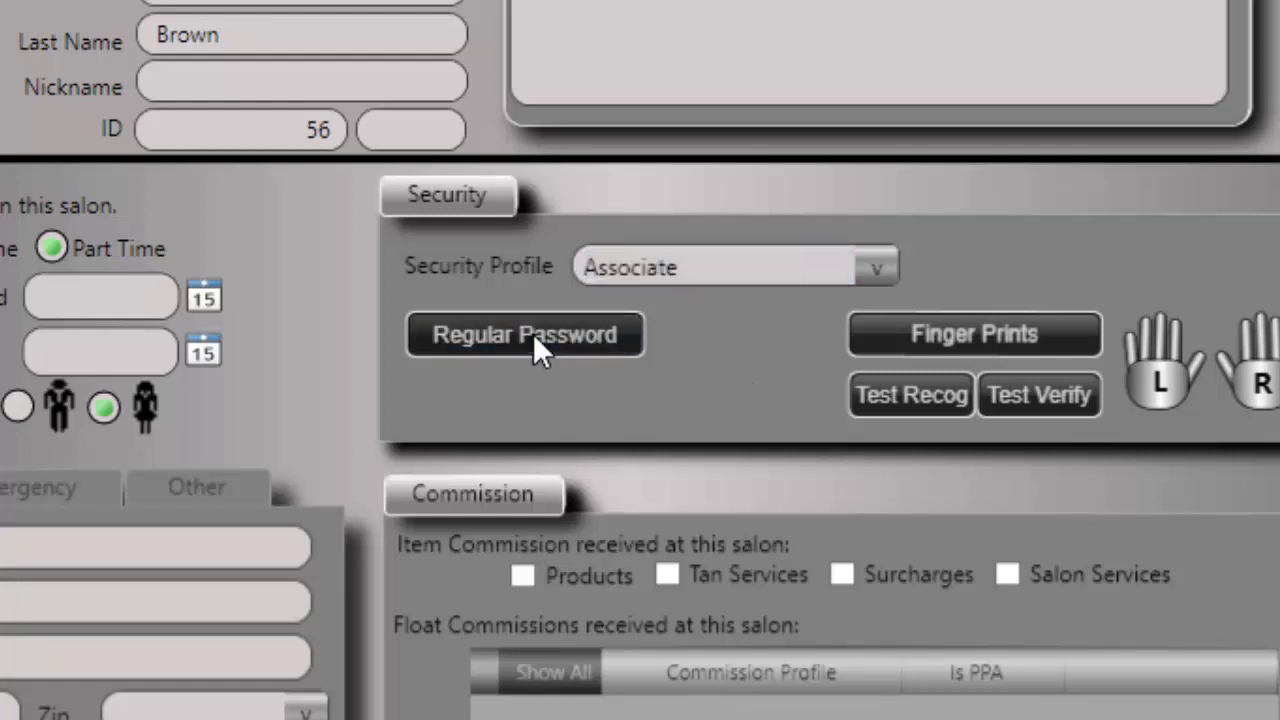
Step: Enter and confirm a regular password for the employee, then save it
left_click(640, 437)
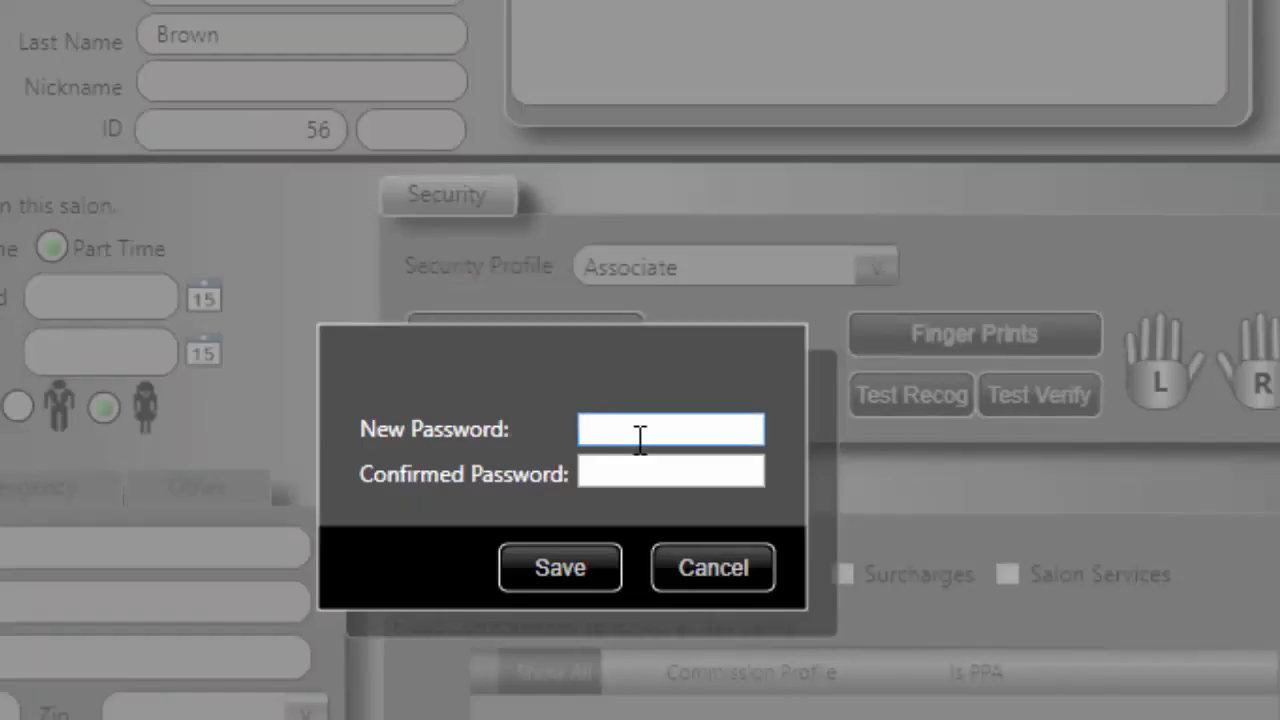
type("••••")
left_click(624, 472)
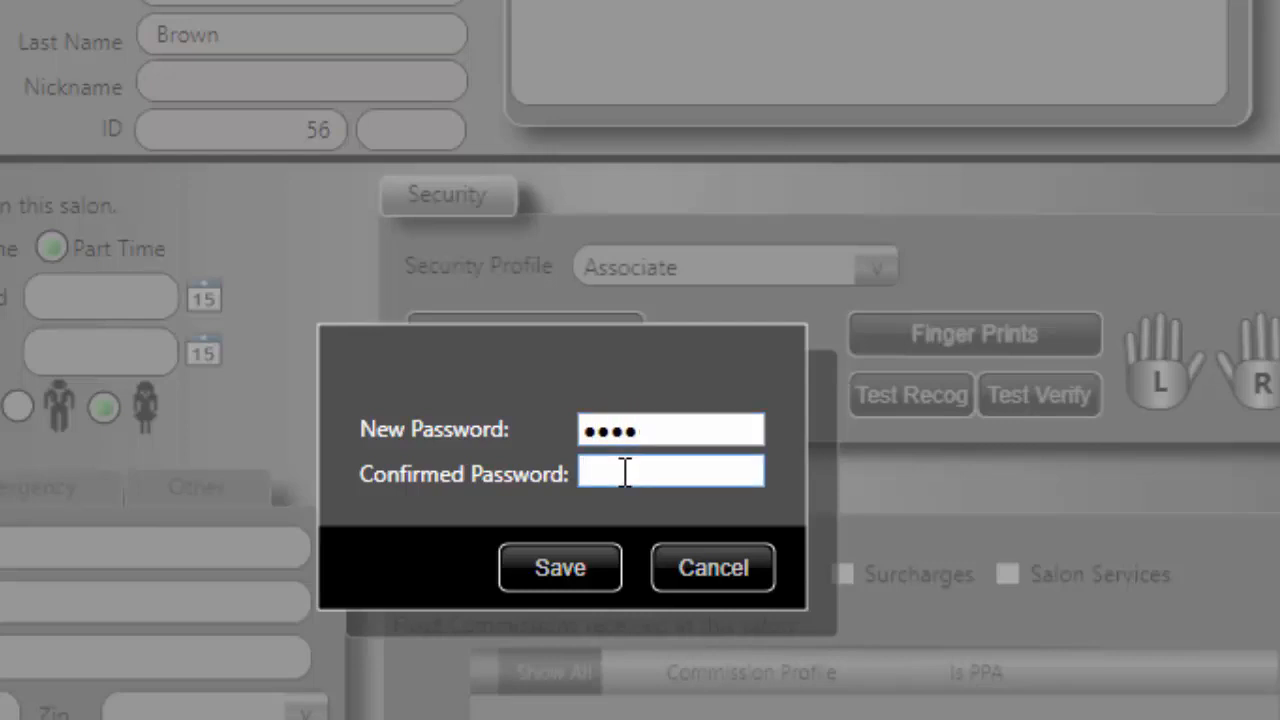
type("••••")
left_click(572, 560)
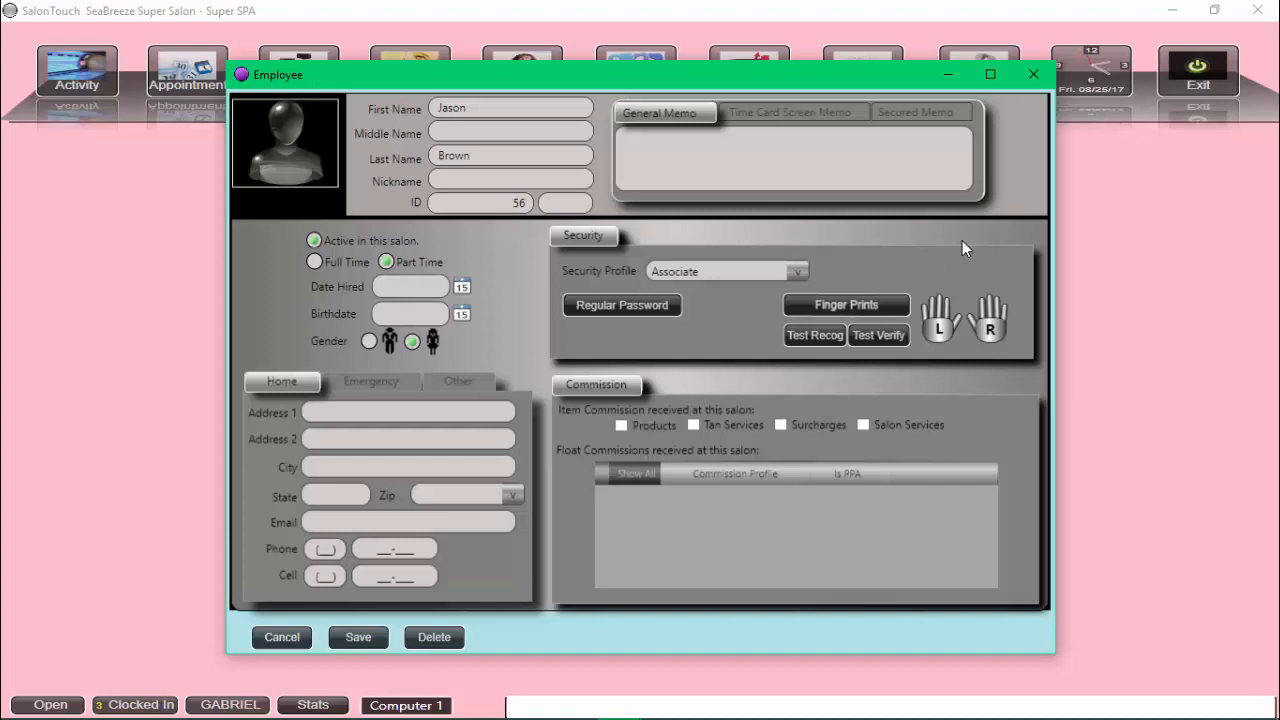
Step: Save and close the employee record, then close the employee search panel
left_click(1035, 77)
left_click(760, 417)
left_click(281, 636)
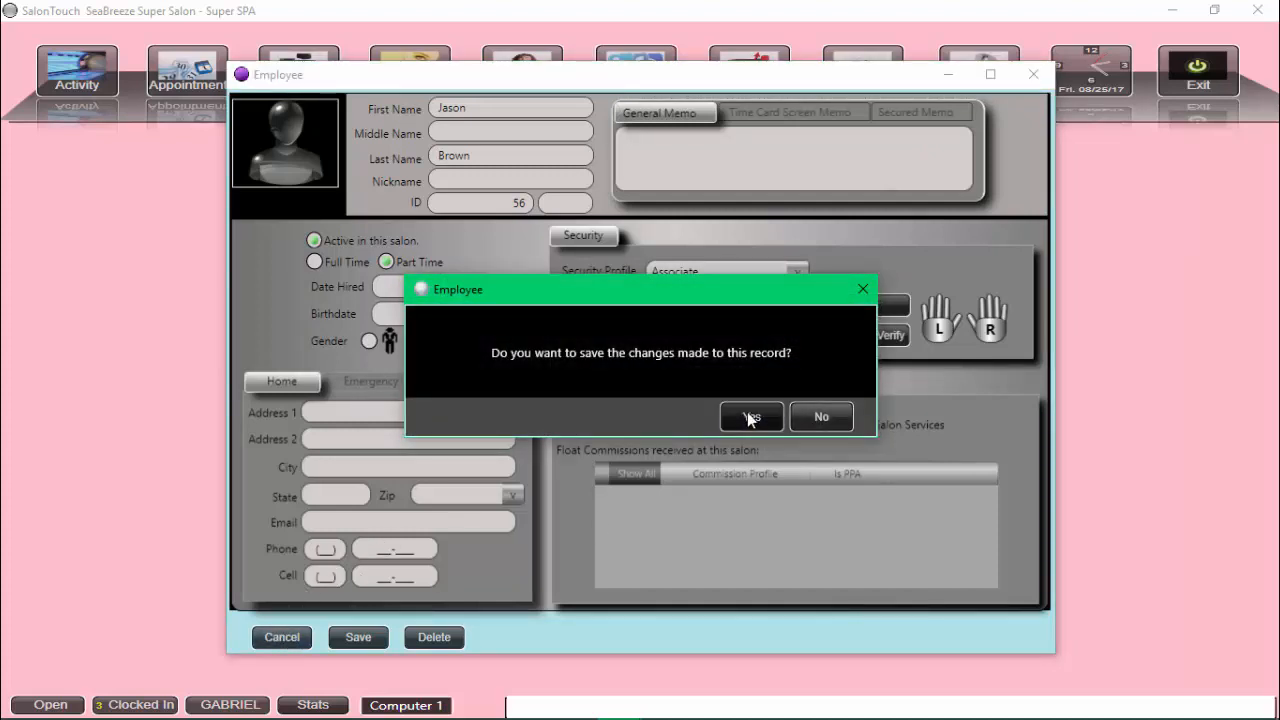
left_click(818, 416)
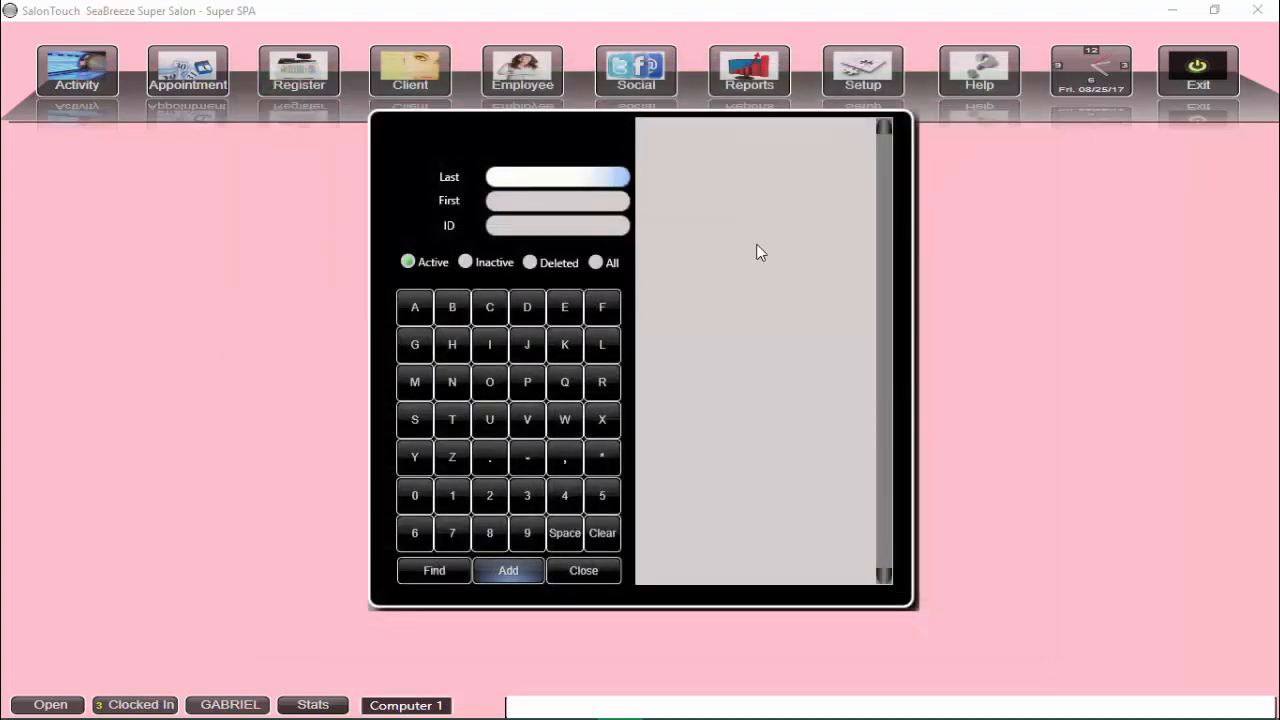
left_click(583, 572)
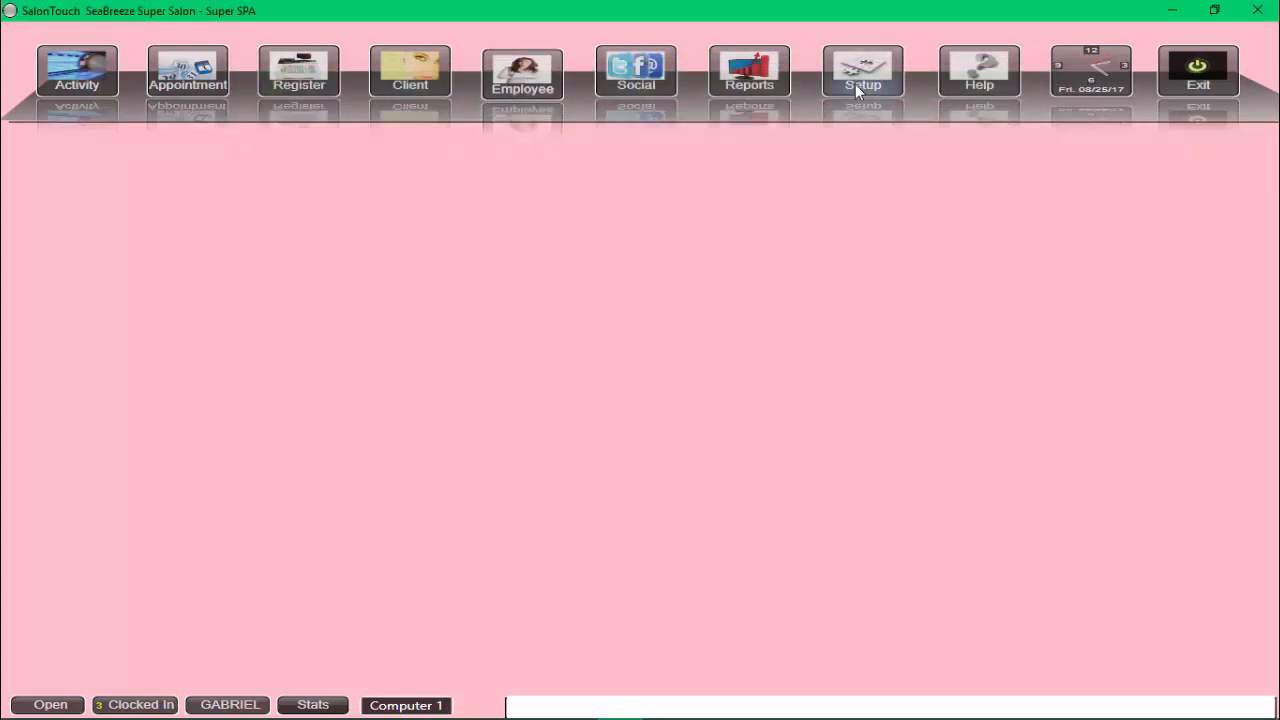
Step: In Setup Security, set Associate's C6 Delete Client, C7 Client Profiles and C43 Modify Client's Name to True, then save
left_click(856, 88)
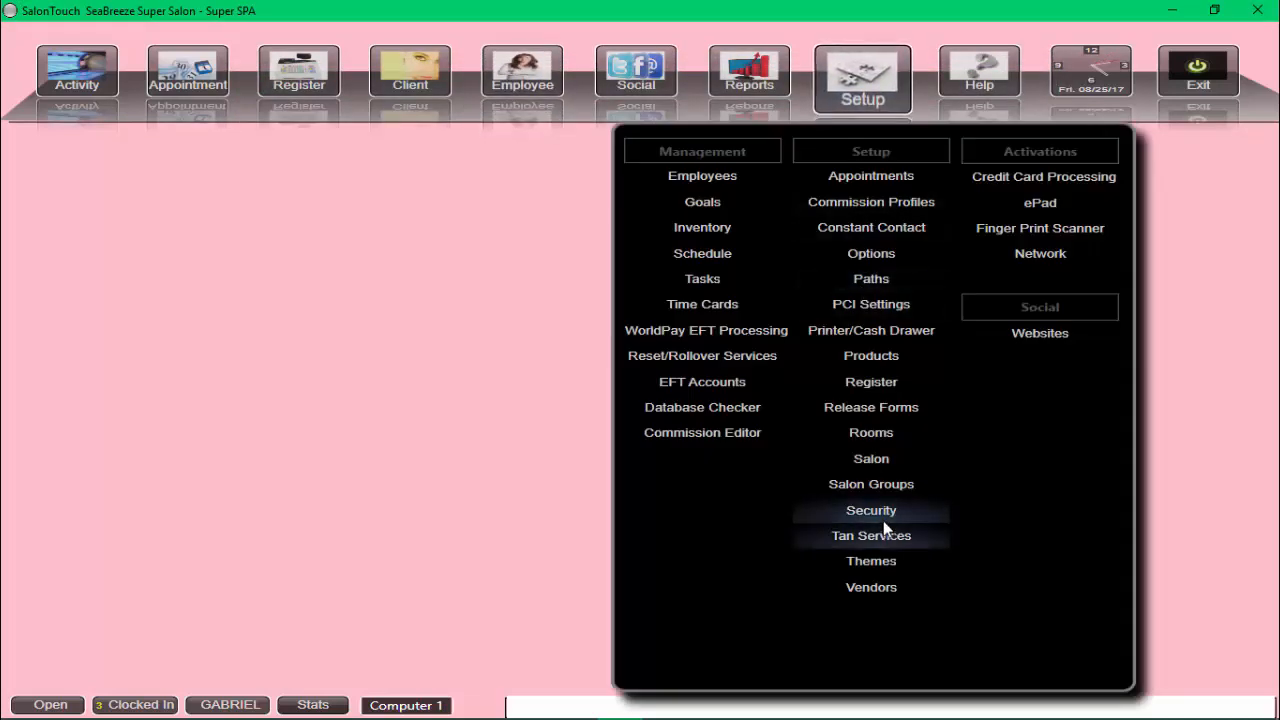
left_click(877, 510)
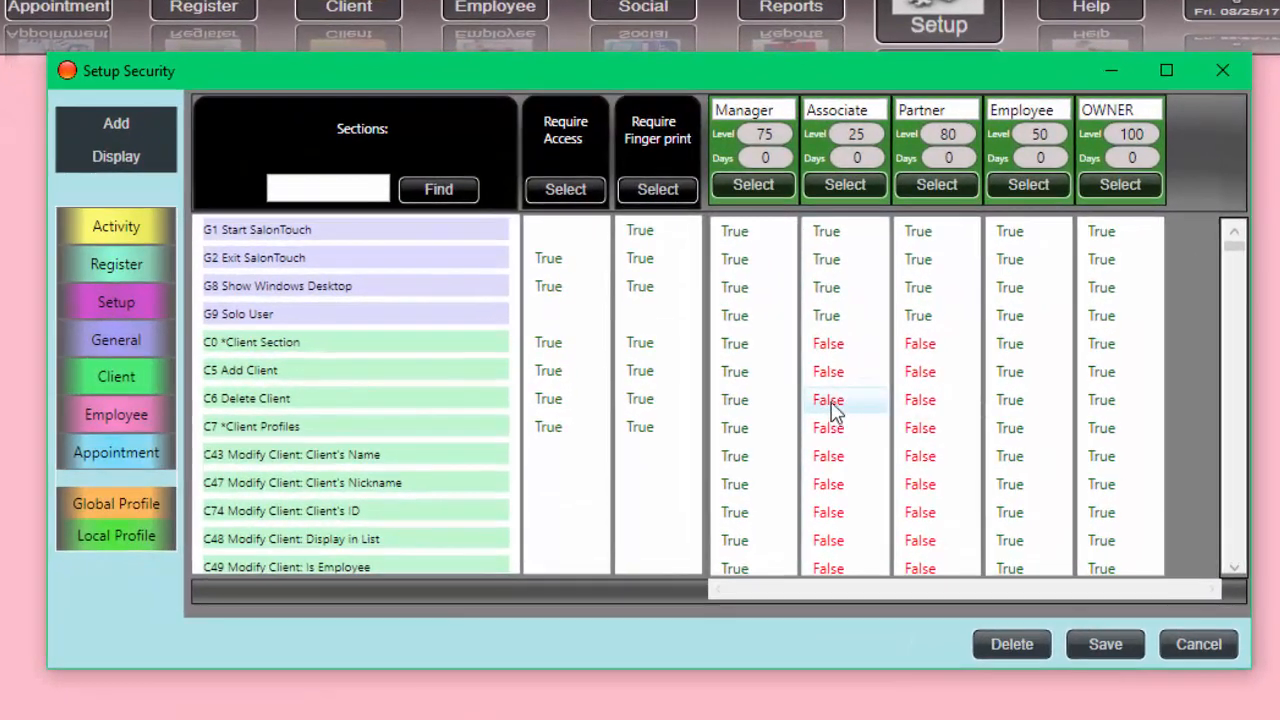
left_click(833, 402)
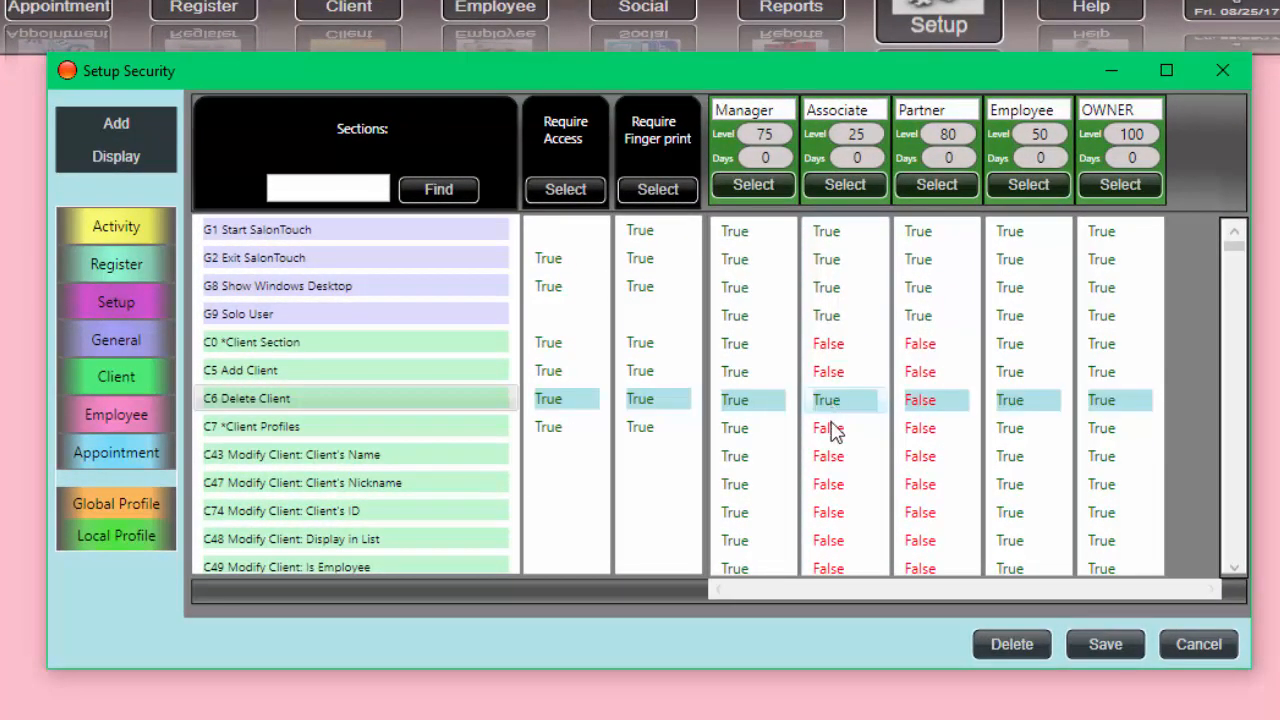
left_click(836, 430)
left_click(840, 458)
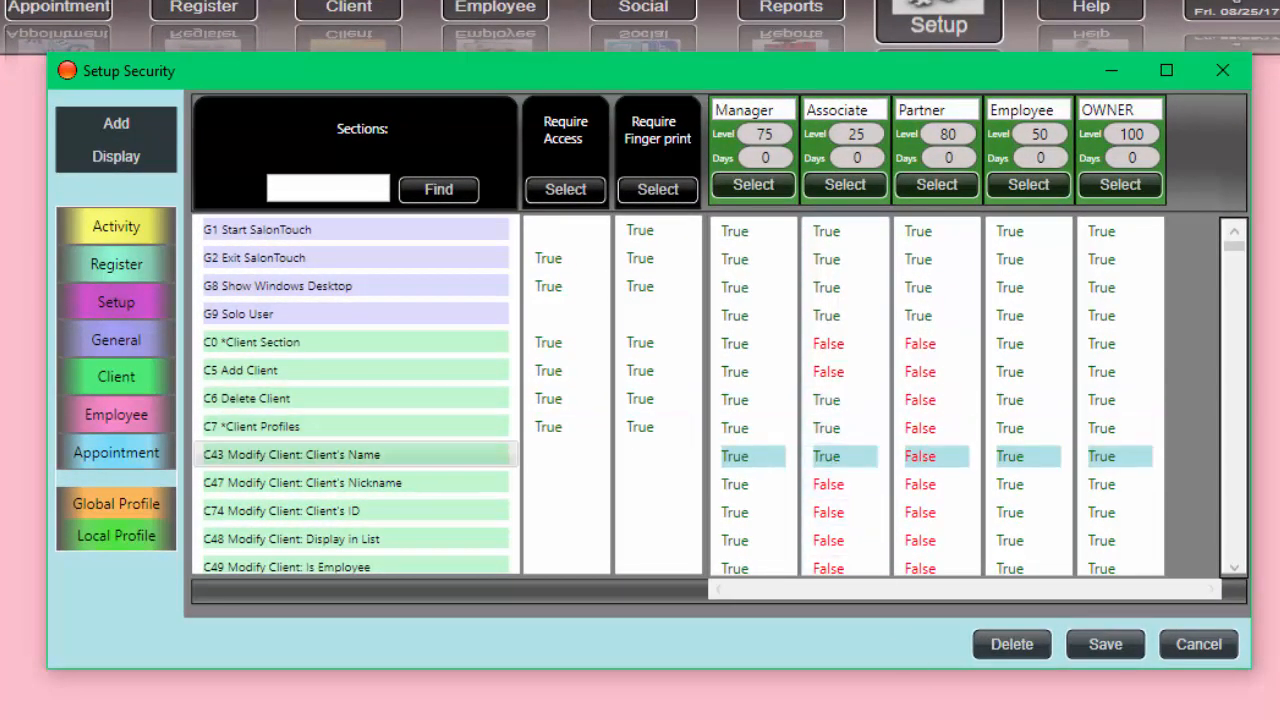
left_click(1105, 649)
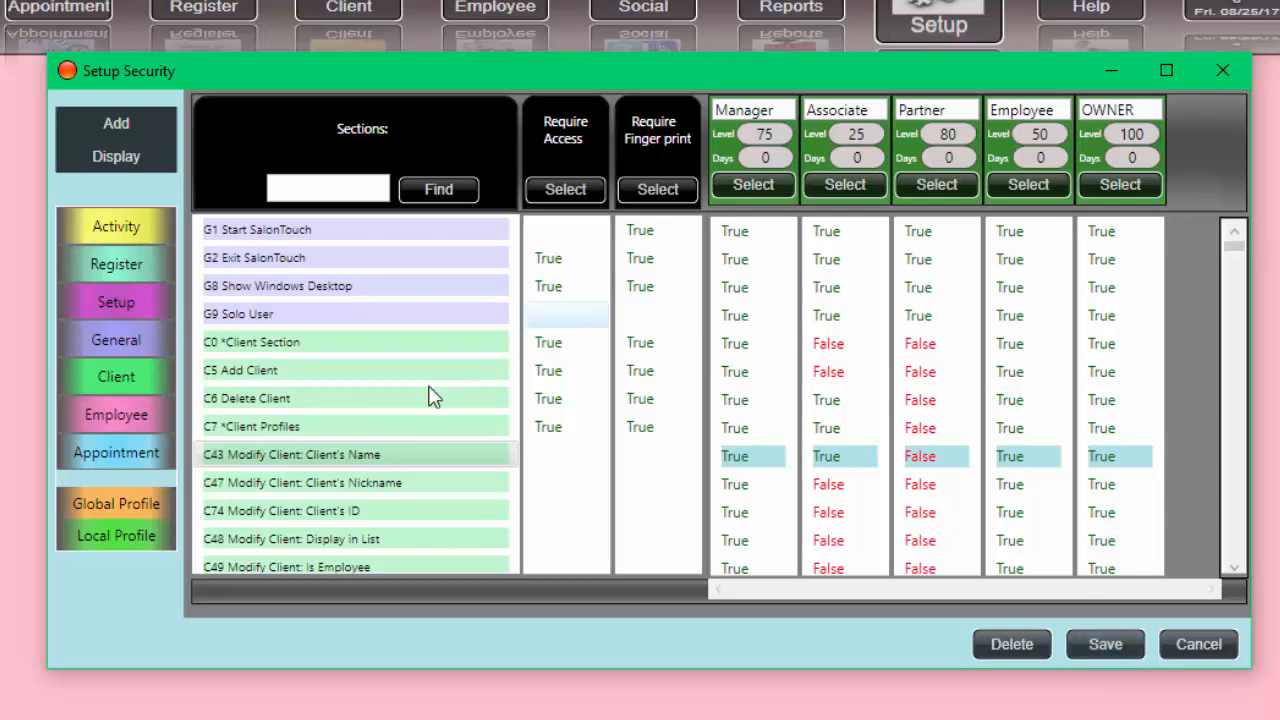
scroll(468, 440, "down", 3)
scroll(470, 442, "down", 2)
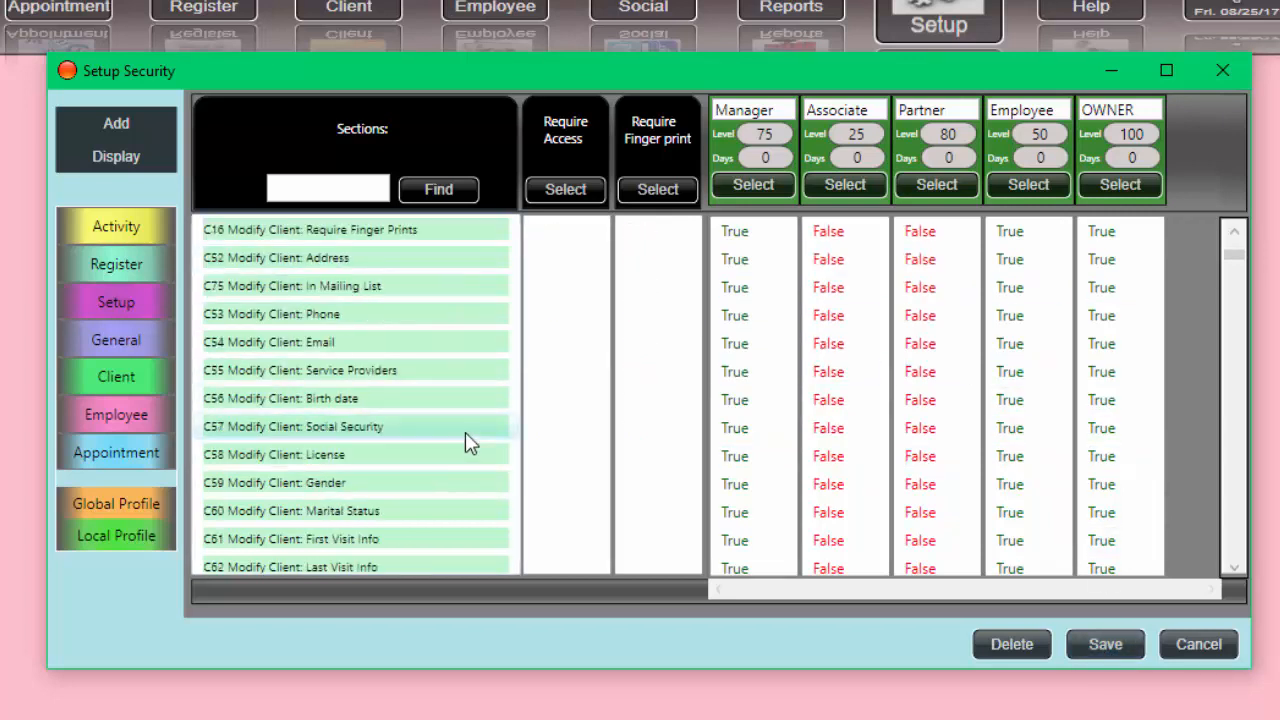
scroll(465, 432, "down", 1)
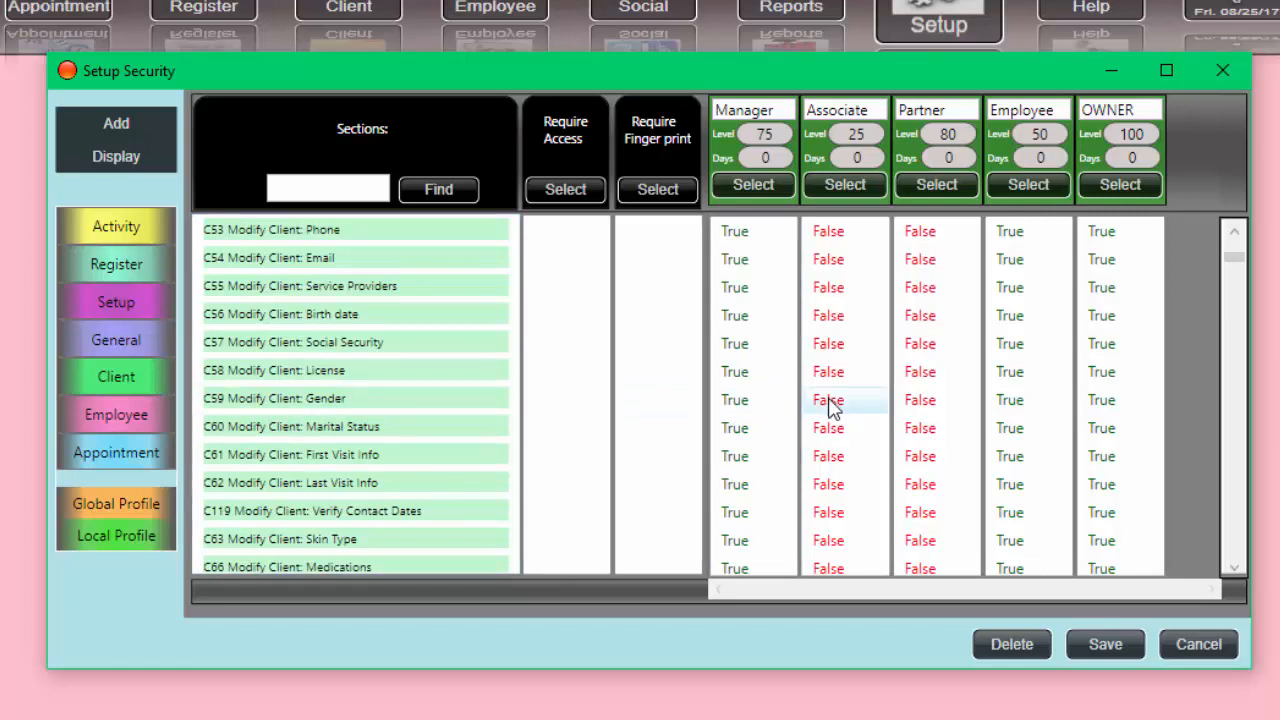
scroll(437, 390, "down", 9)
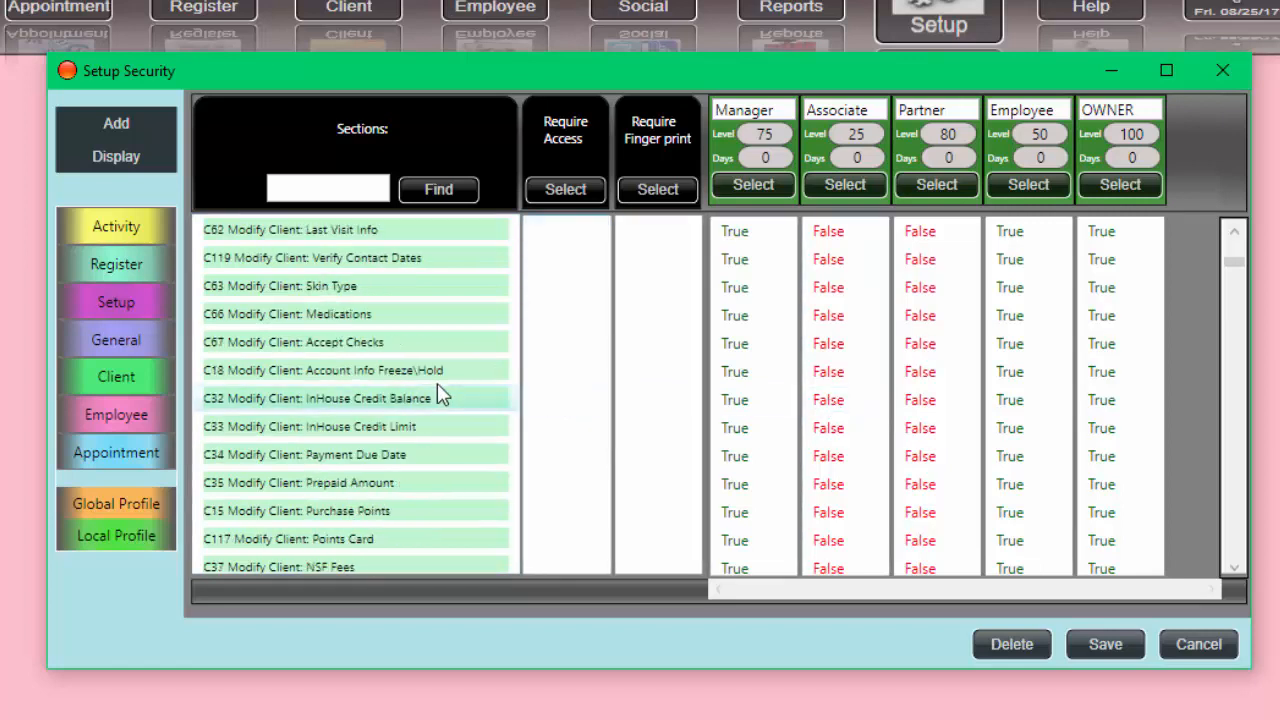
scroll(437, 390, "down", 13)
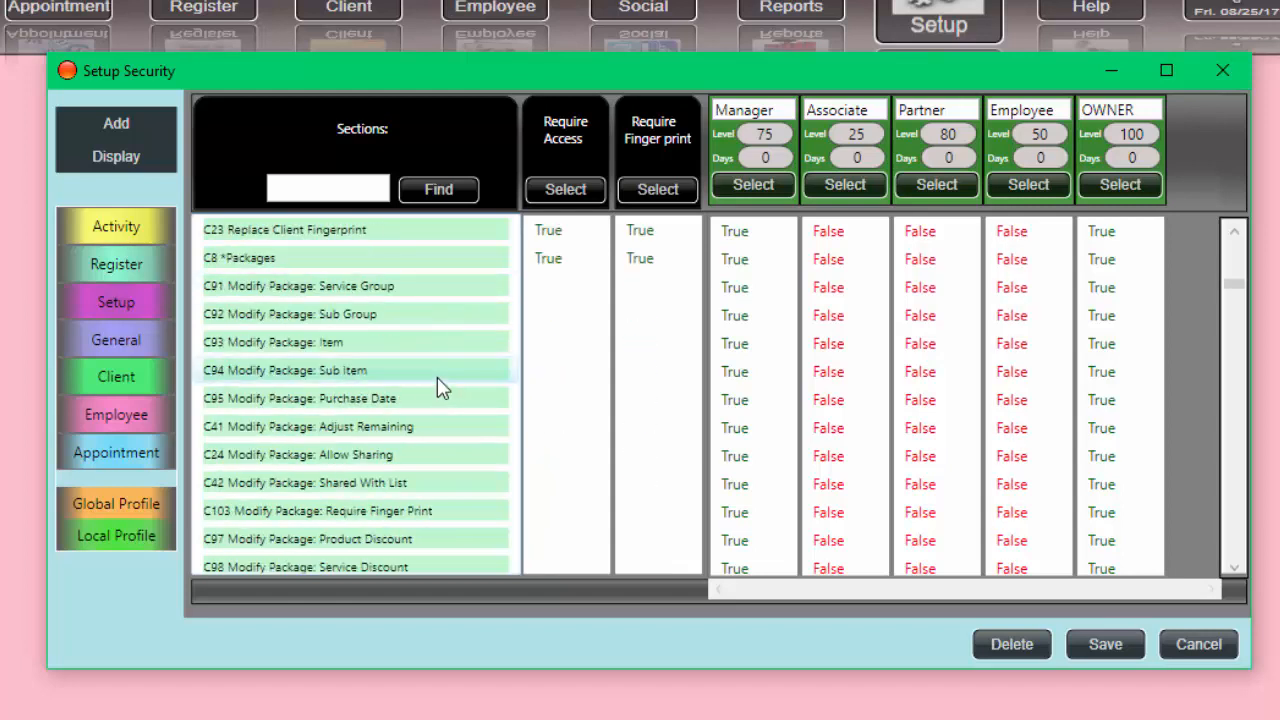